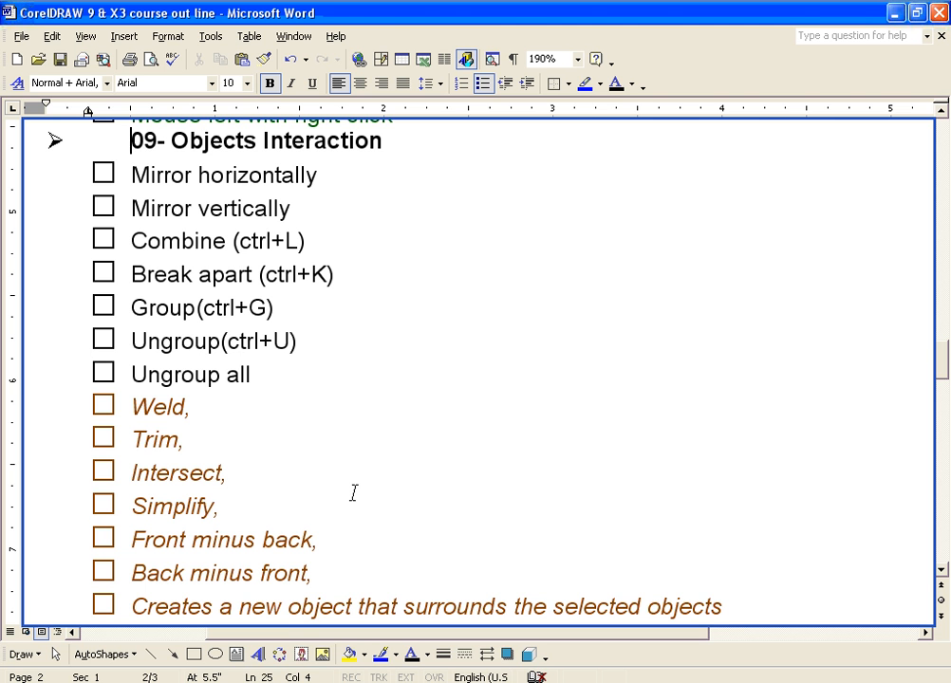
Step: Switch to CorelDRAW and compare the property options for the circle alone with those for the circle and spiral selected together
key(alt+Tab)
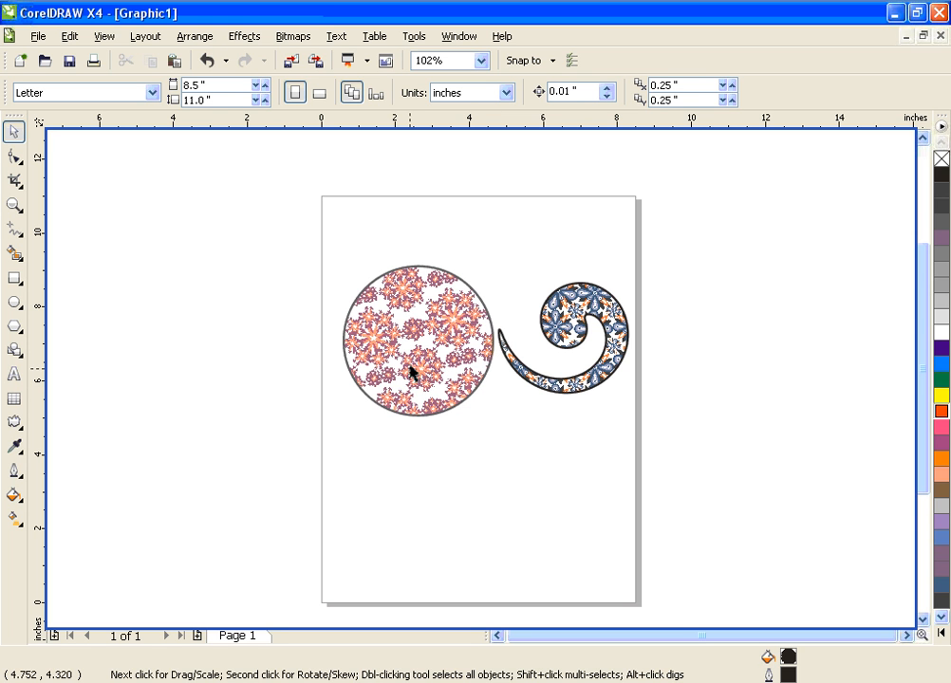
click(423, 339)
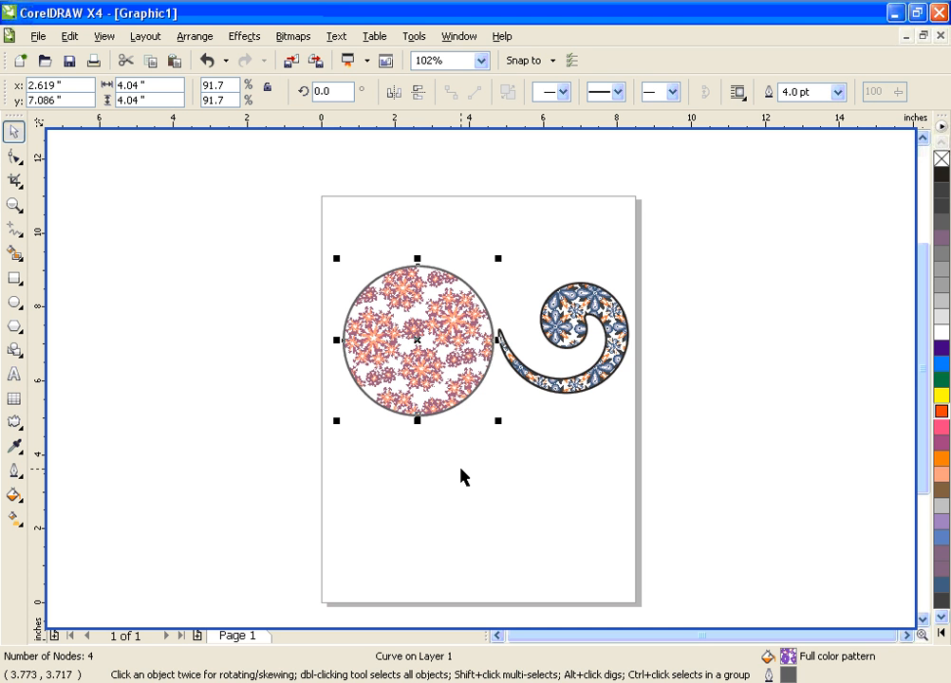
drag(267, 188, 704, 484)
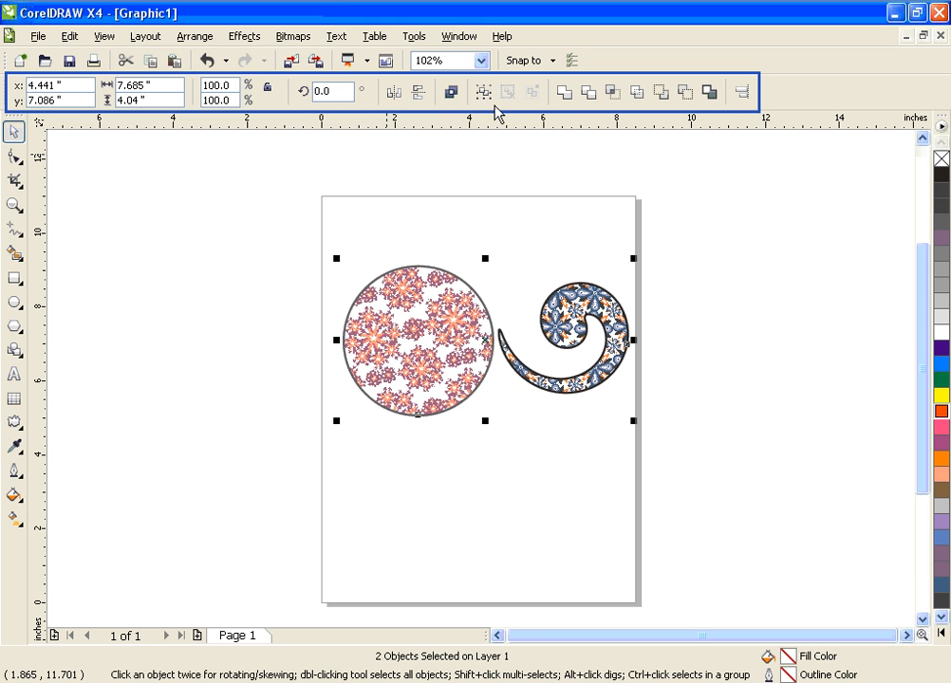
click(410, 333)
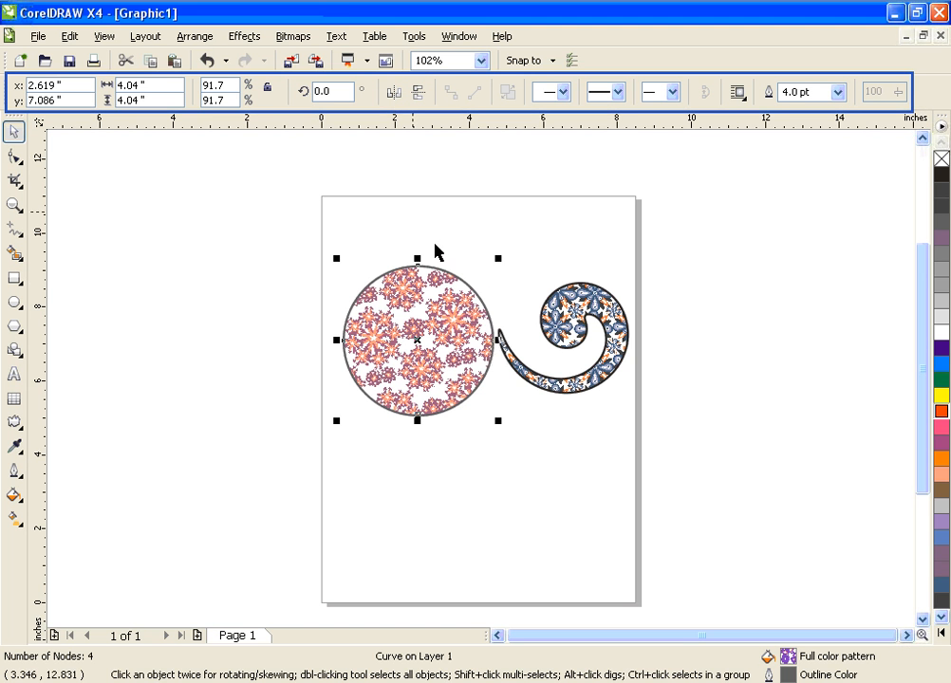
drag(263, 214, 711, 481)
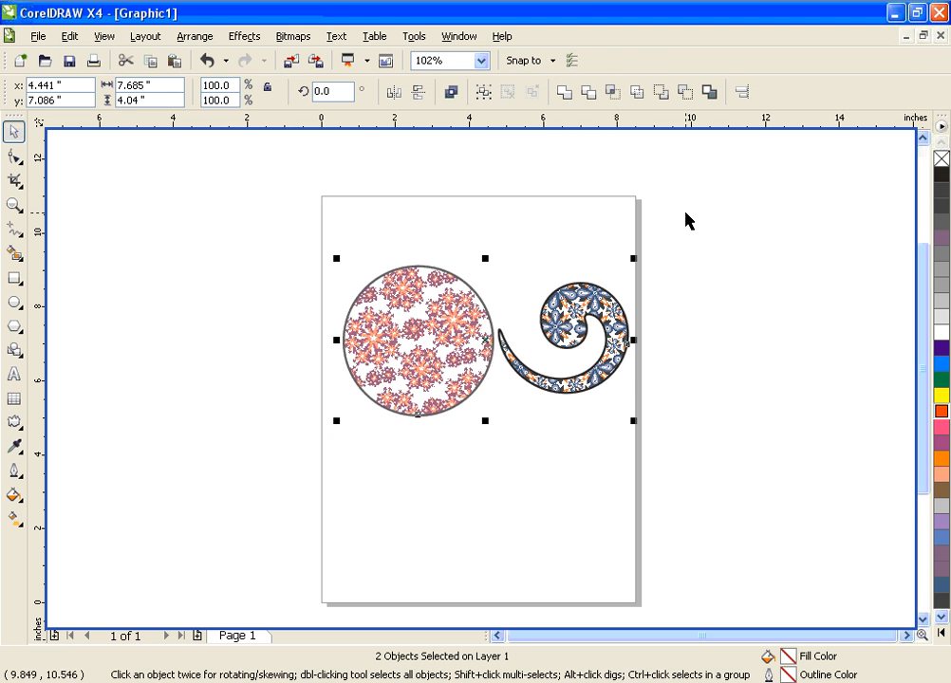
key(Escape)
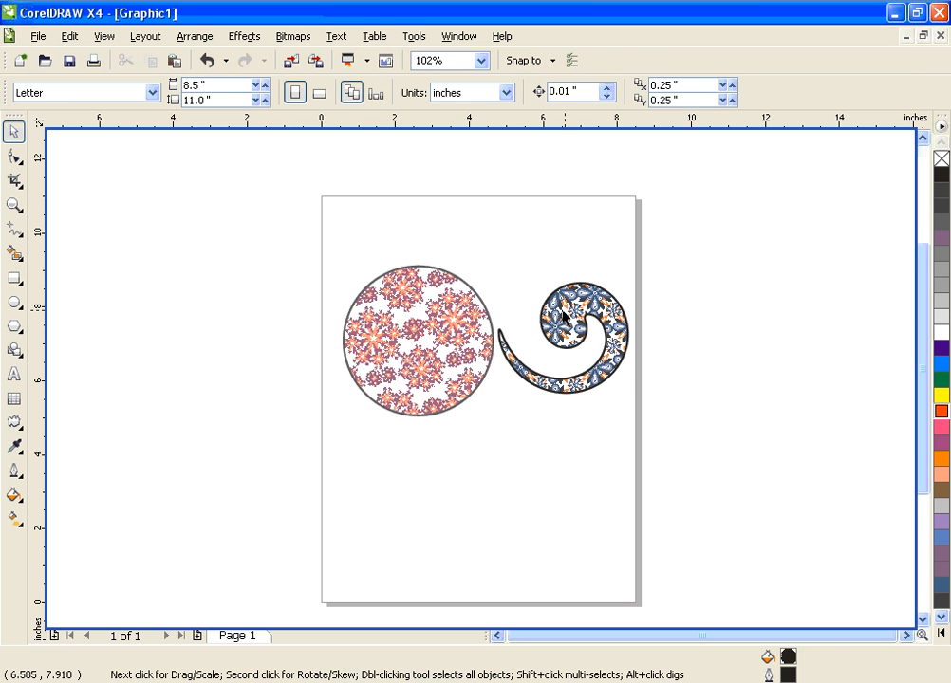
Step: Mirror the blue-patterned spiral horizontally, and undo the flip
click(435, 306)
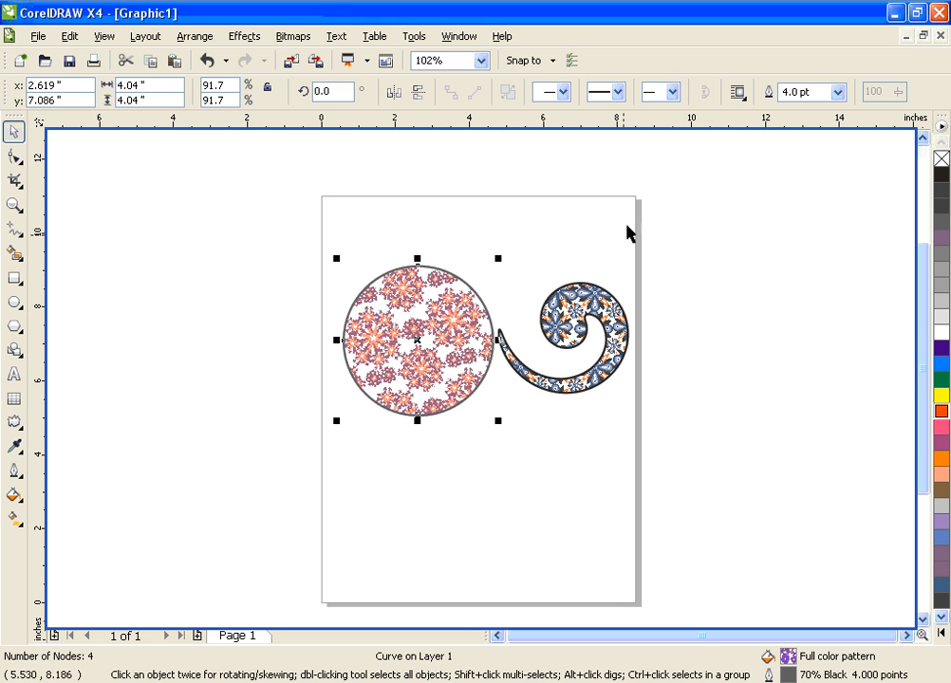
click(570, 359)
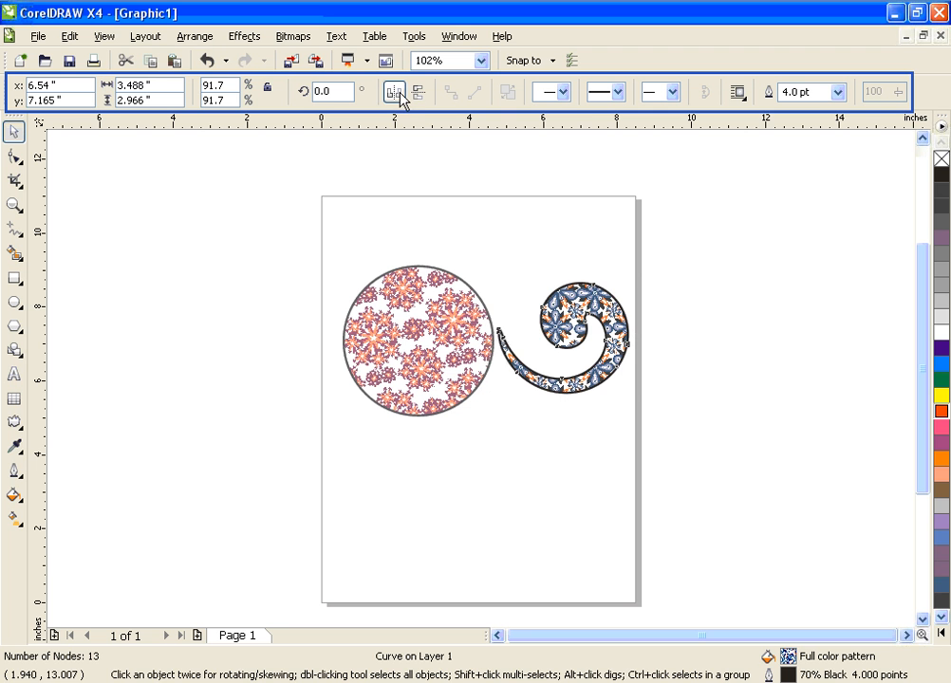
click(395, 92)
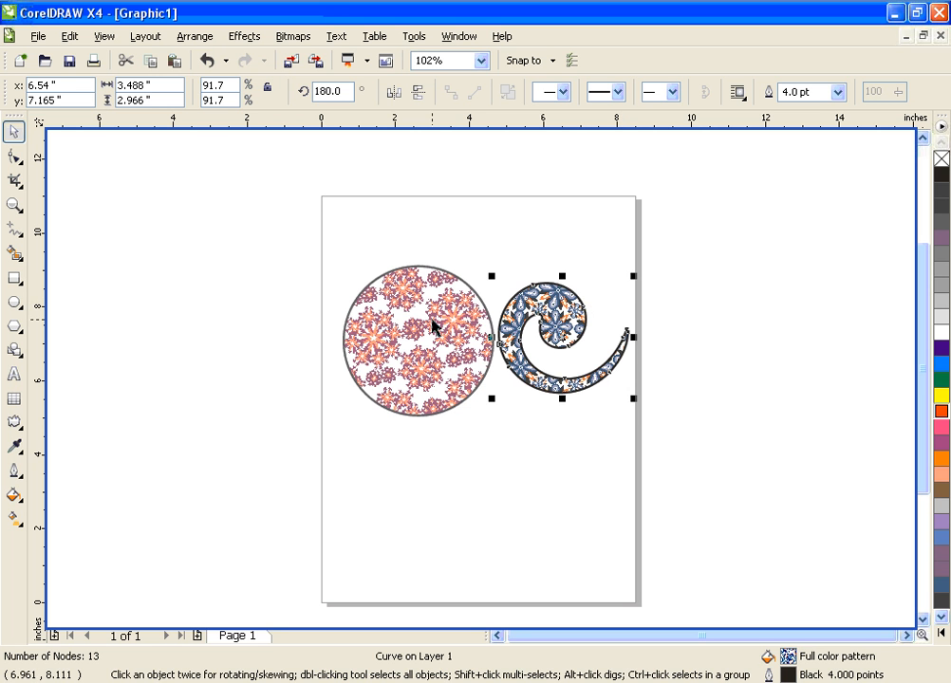
key(ctrl+z)
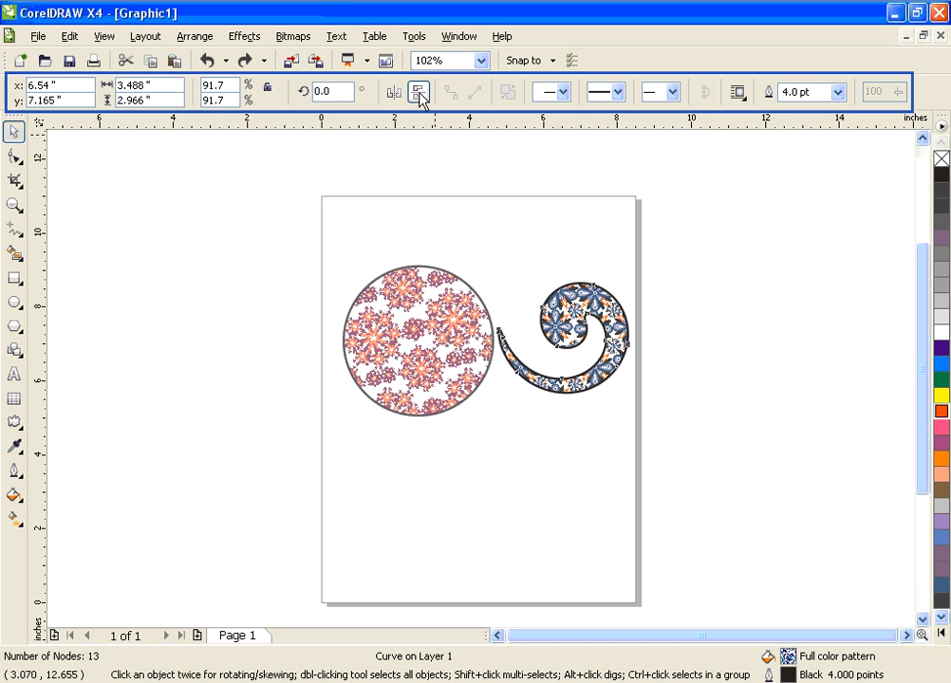
Step: Mirror the blue-patterned spiral vertically, undo the flip and clear the selection
click(421, 99)
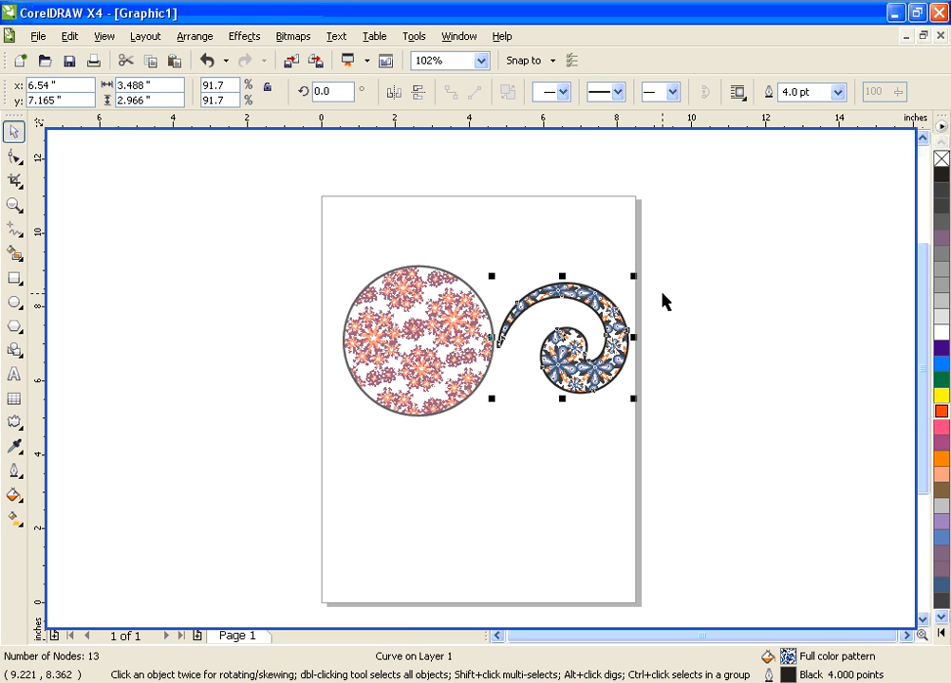
key(ctrl+z)
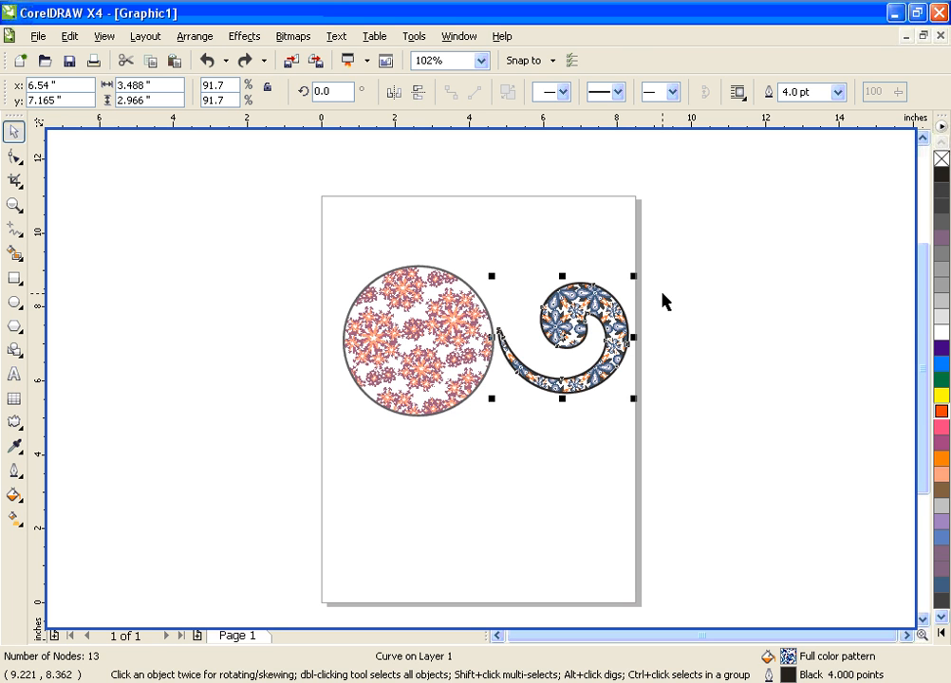
click(675, 253)
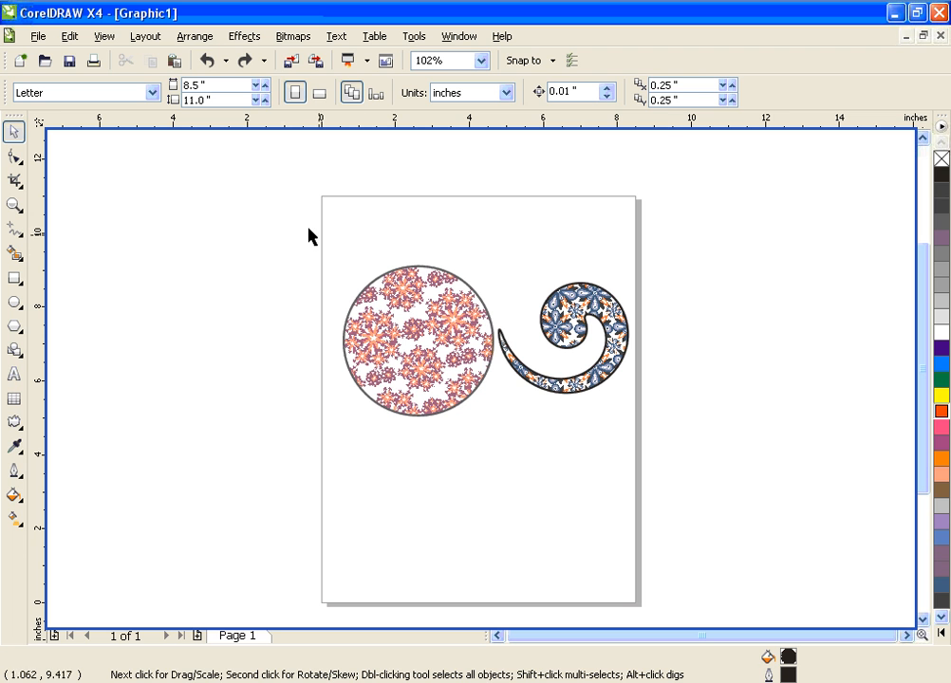
Step: Select the circle and spiral with one selection frame, combine them into one curve, and undo the combination
drag(309, 228, 447, 362)
drag(598, 434, 302, 230)
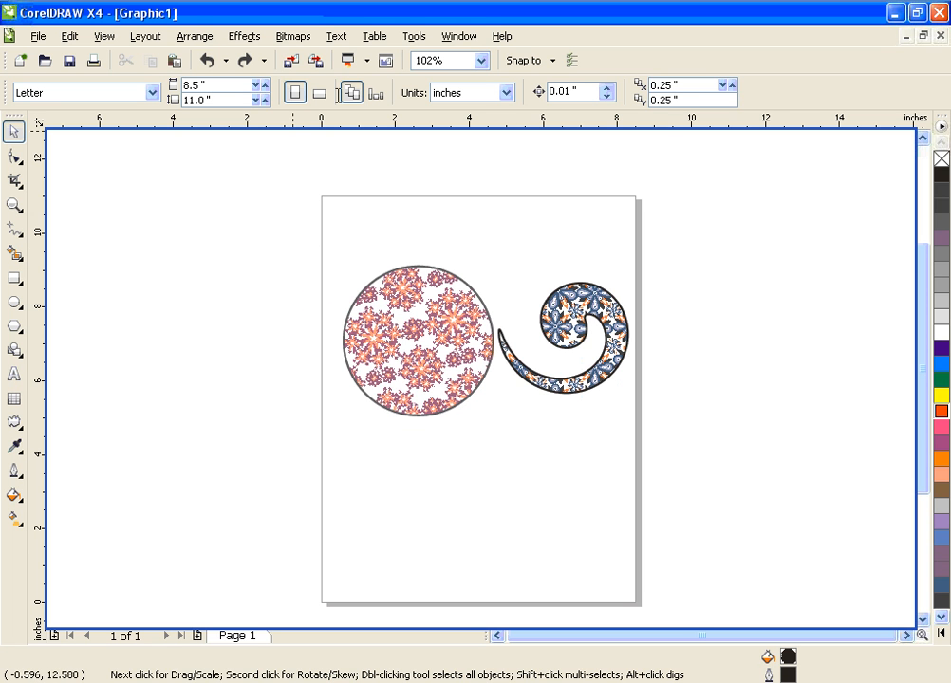
drag(260, 207, 683, 465)
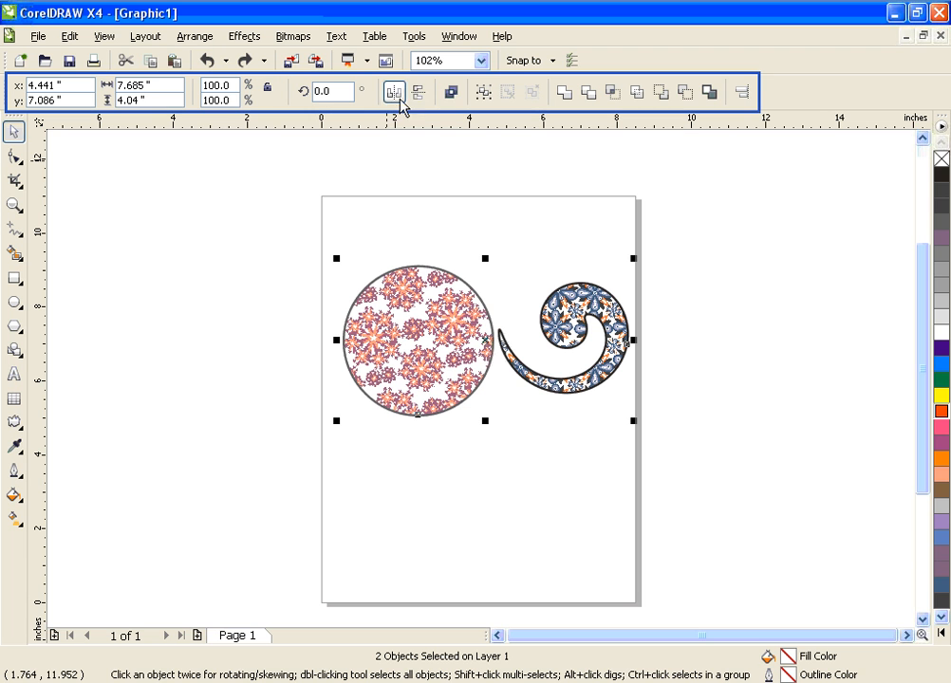
click(451, 92)
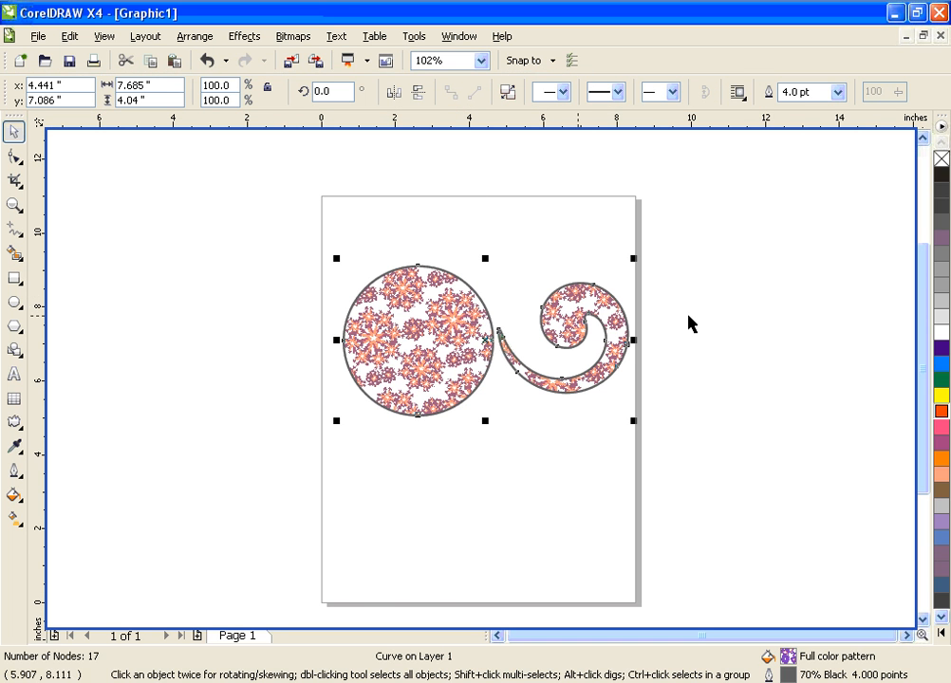
key(ctrl+z)
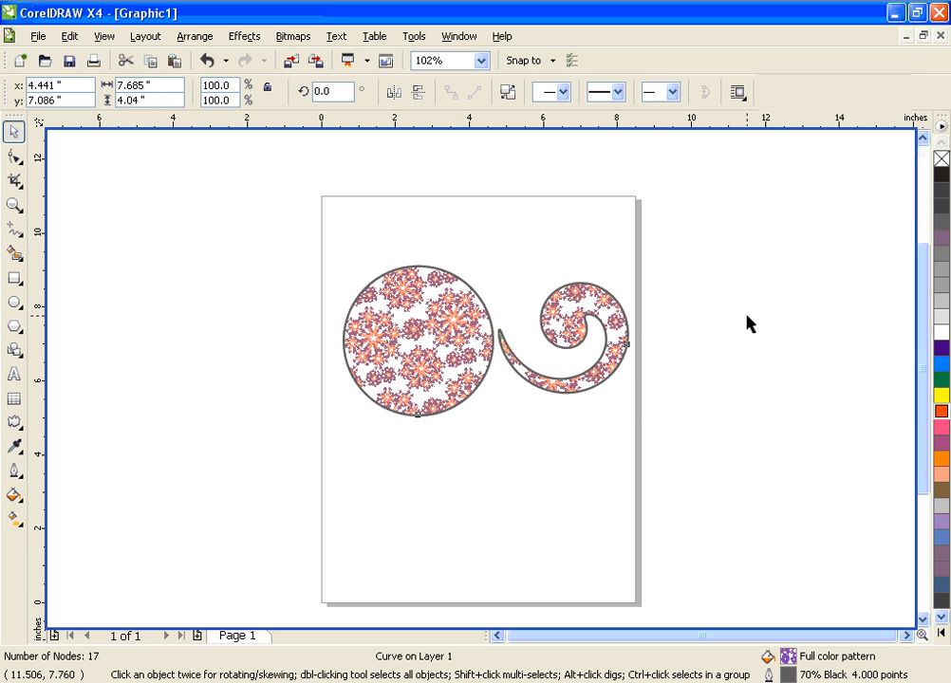
click(741, 319)
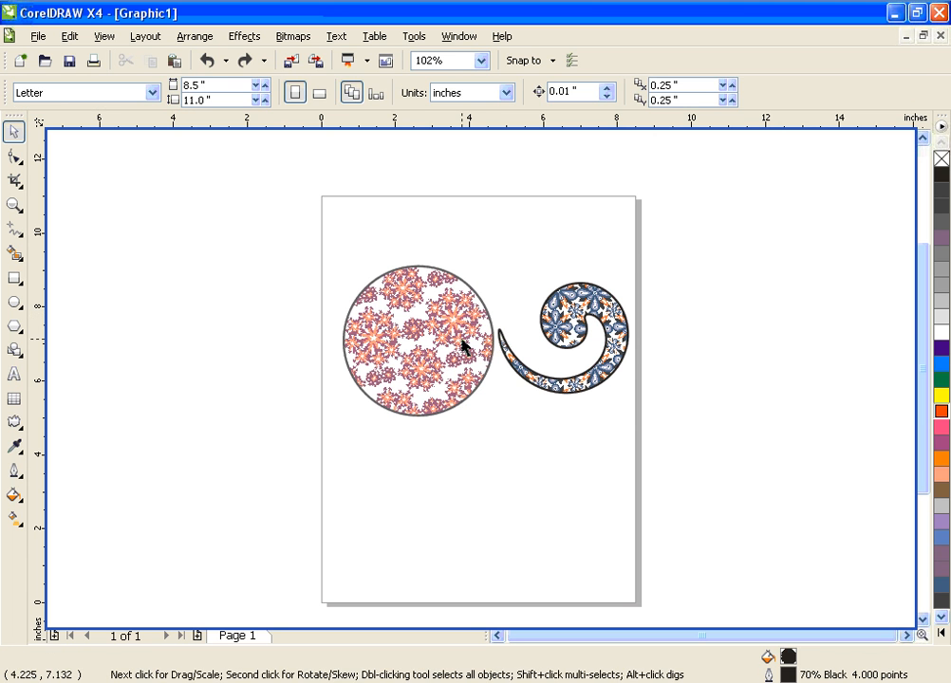
Step: Combine the two shapes with the circle selected first and the spiral added second, and undo the combination
click(432, 342)
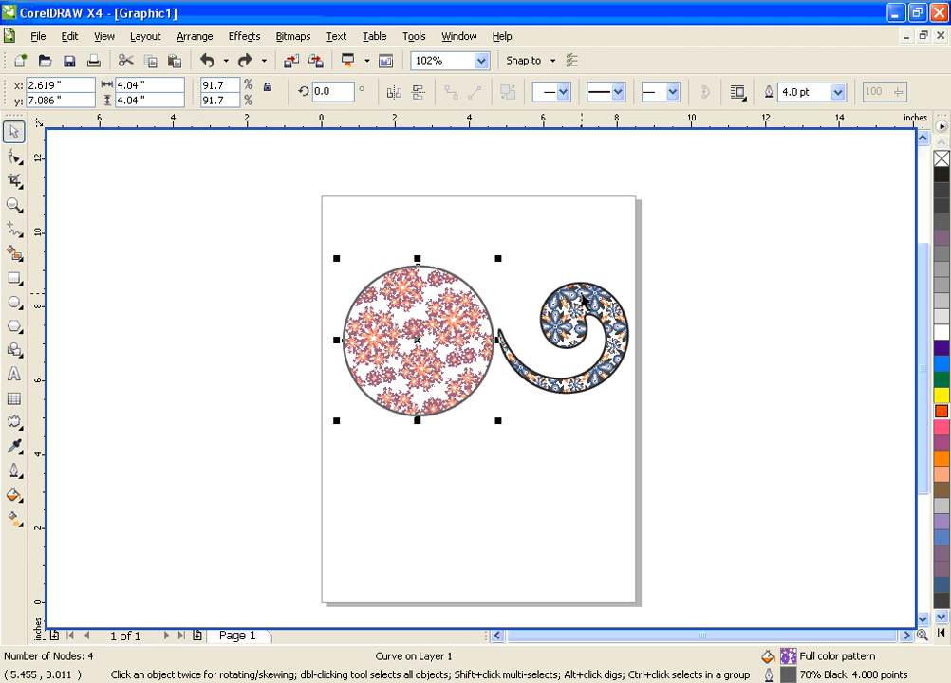
shift+click(542, 302)
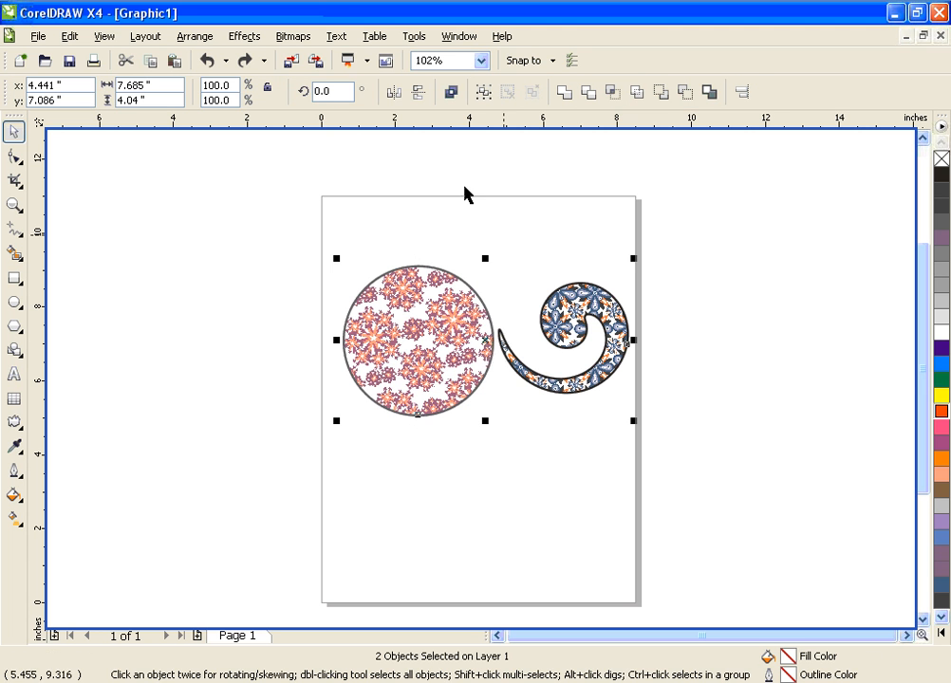
click(452, 92)
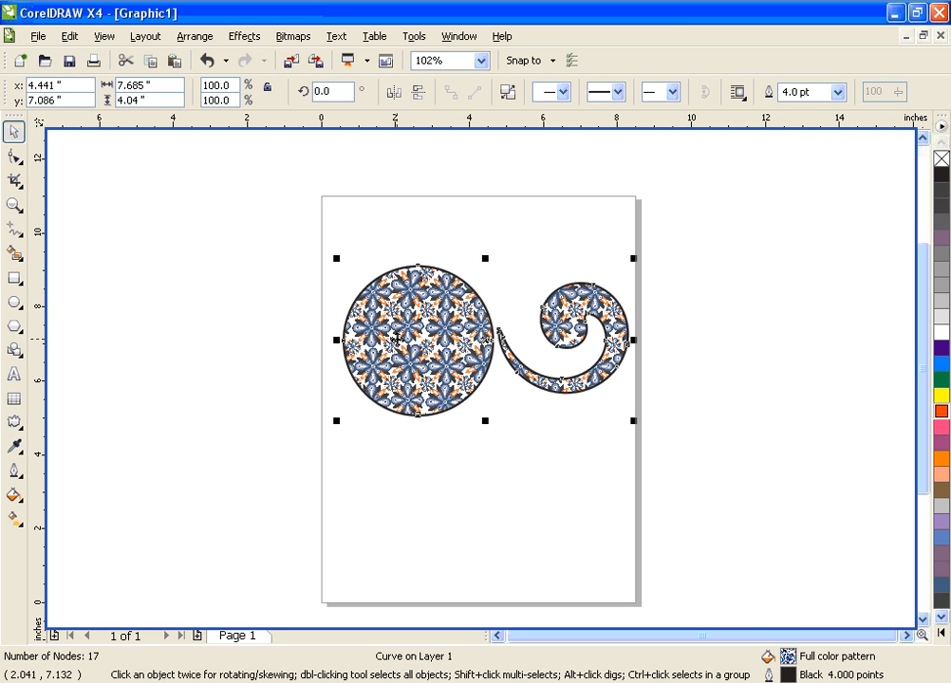
key(ctrl+z)
click(490, 492)
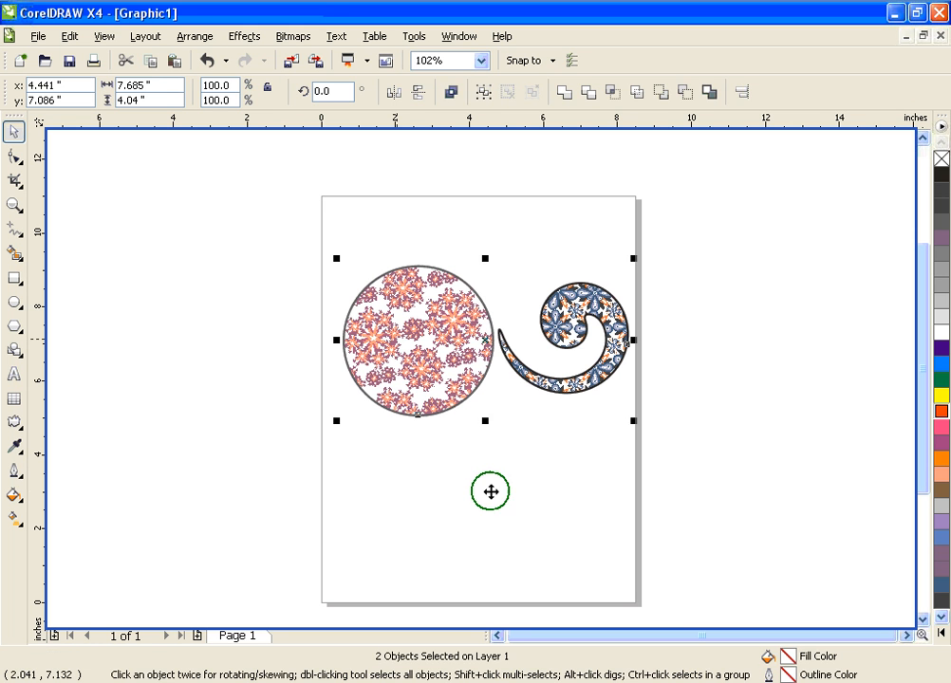
Step: Combine the two shapes with the spiral selected first and the circle added second, and undo the combination
click(607, 347)
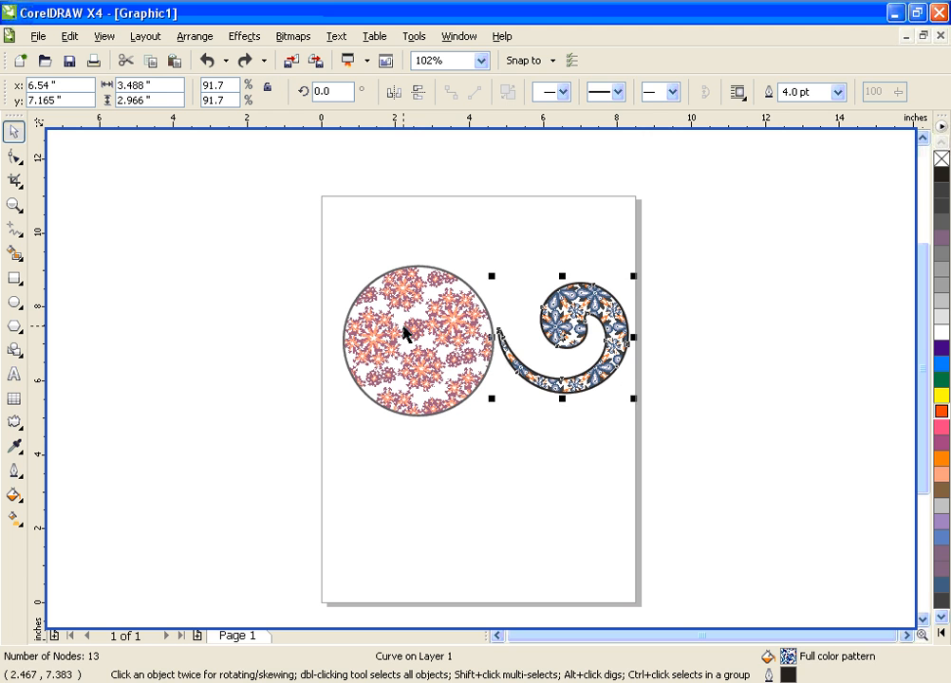
shift+click(404, 330)
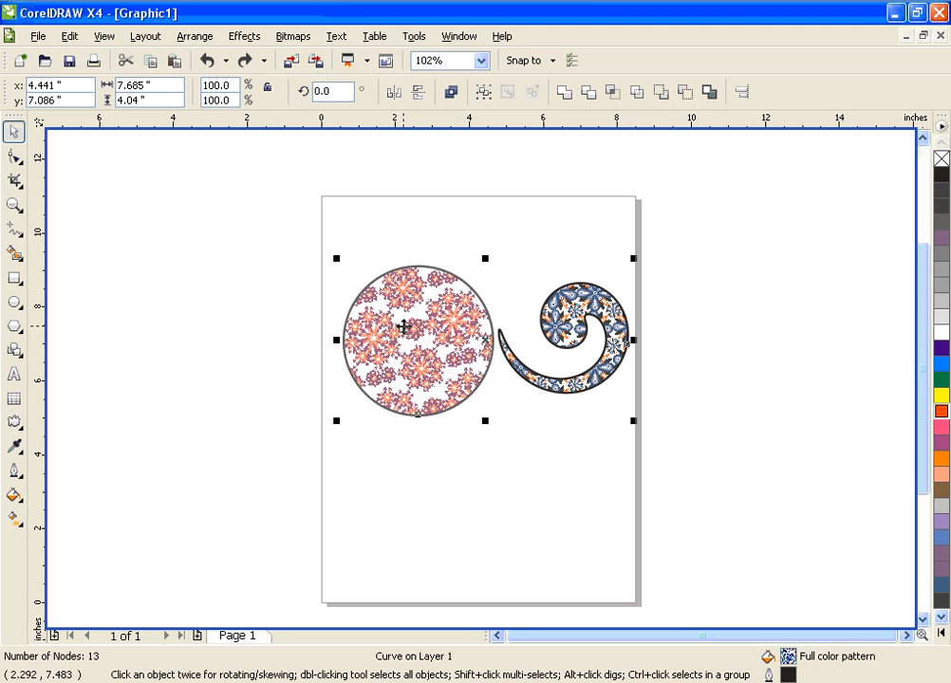
click(452, 93)
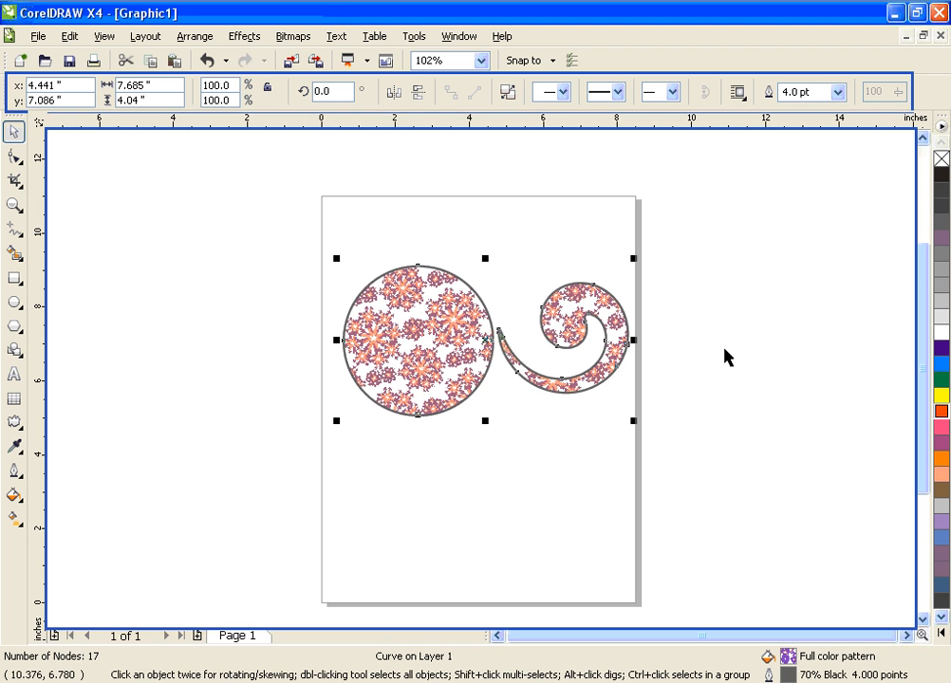
key(ctrl+z)
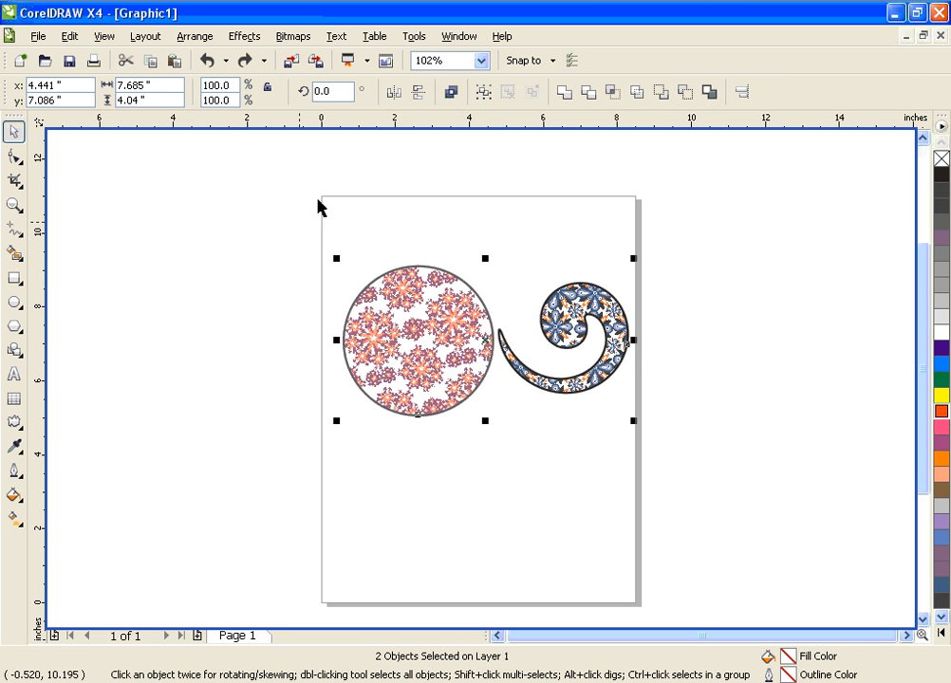
Step: Combine the circle and spiral, break the combined curve apart, and move the separated spiral about 1.5 inches to the right
click(451, 91)
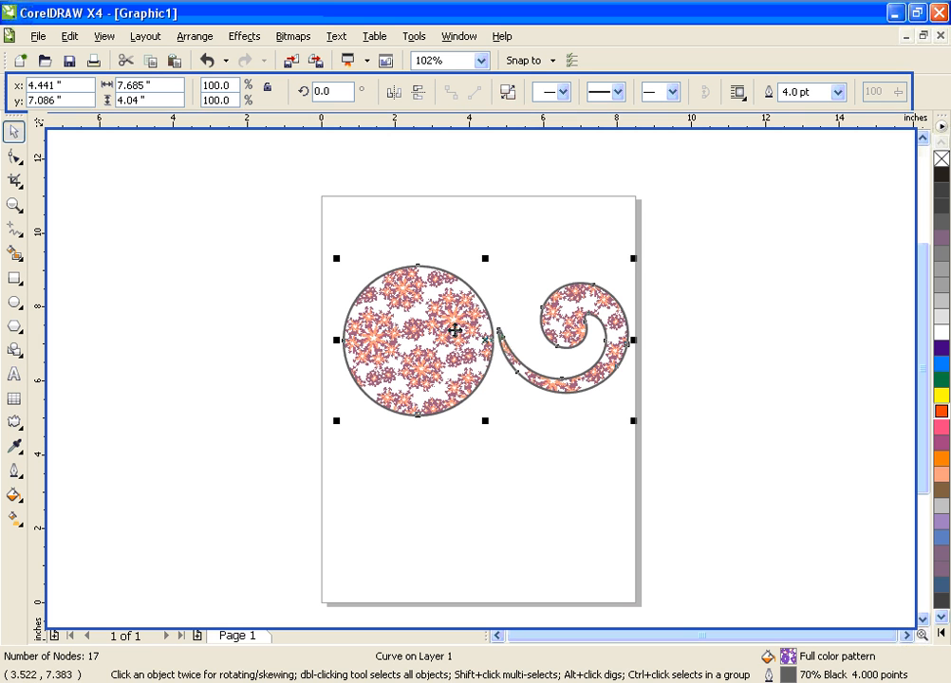
click(507, 92)
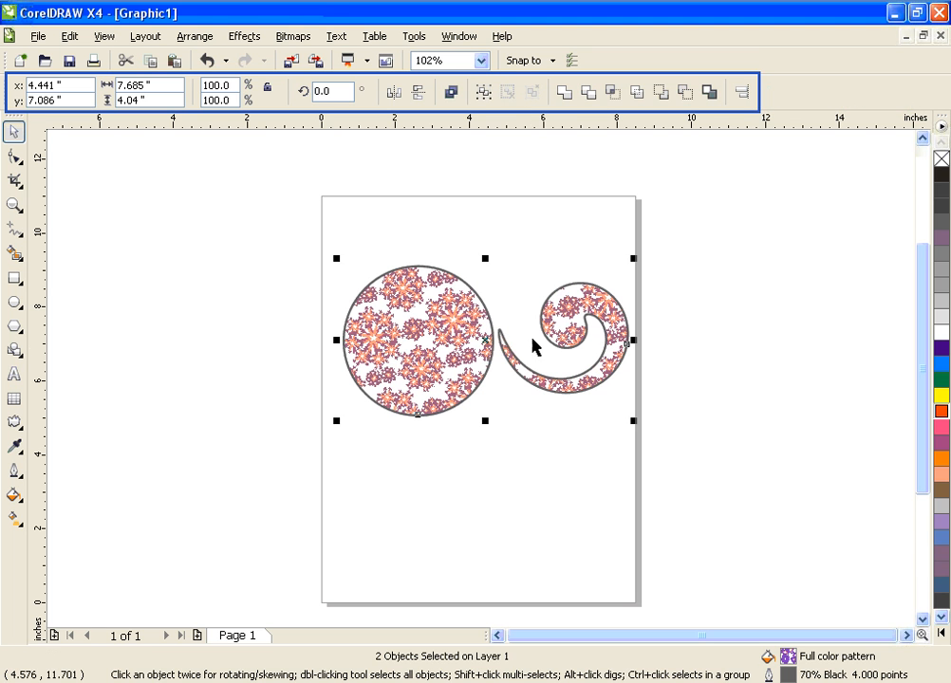
click(698, 347)
drag(624, 317, 682, 317)
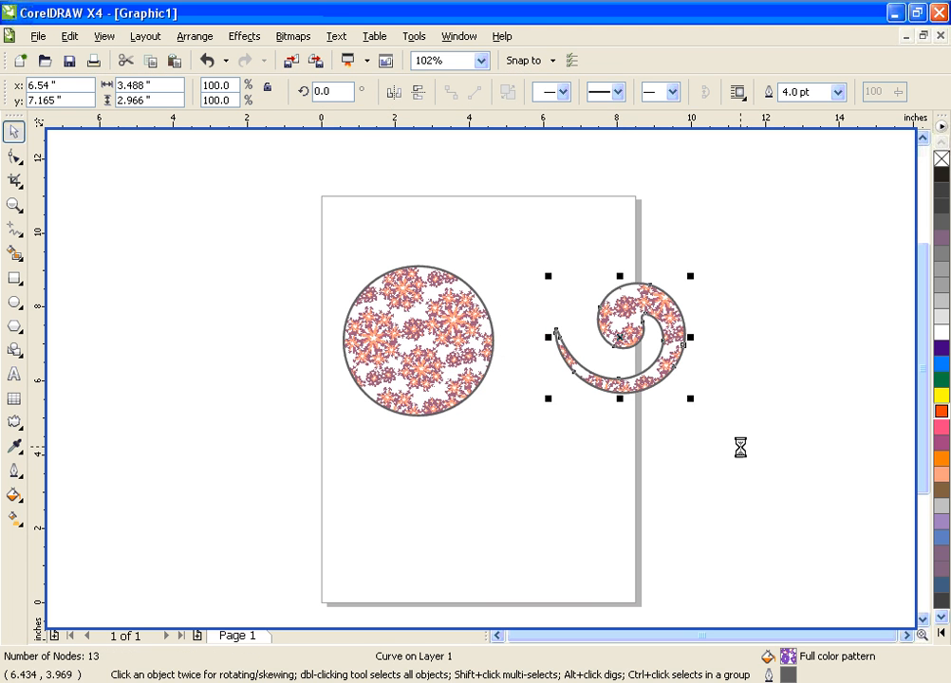
Step: Undo the spiral's move, the break apart and the combine, and clear the selection
key(ctrl+z)
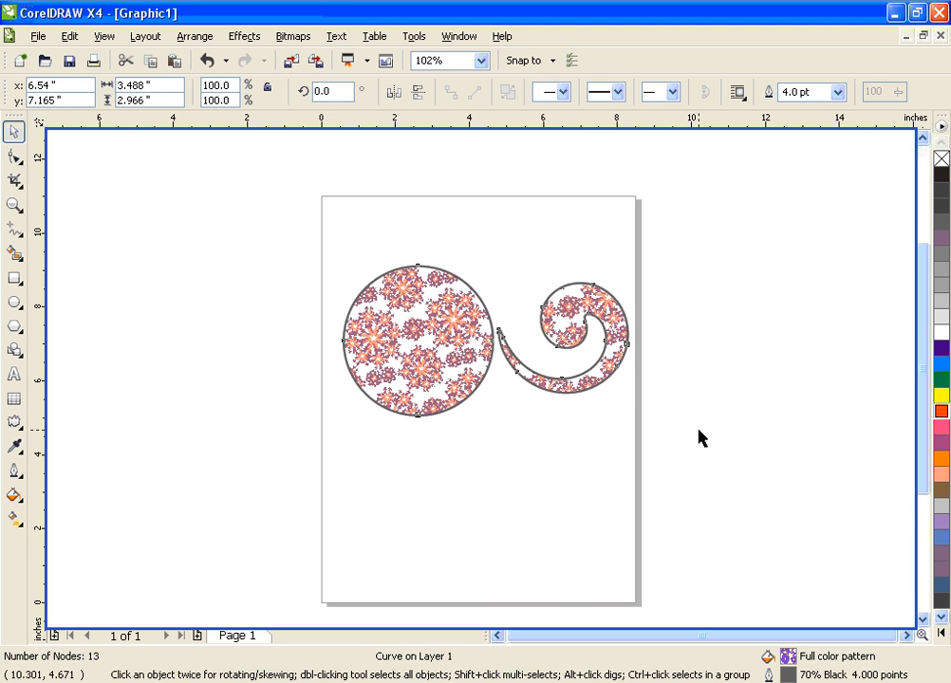
key(ctrl+z)
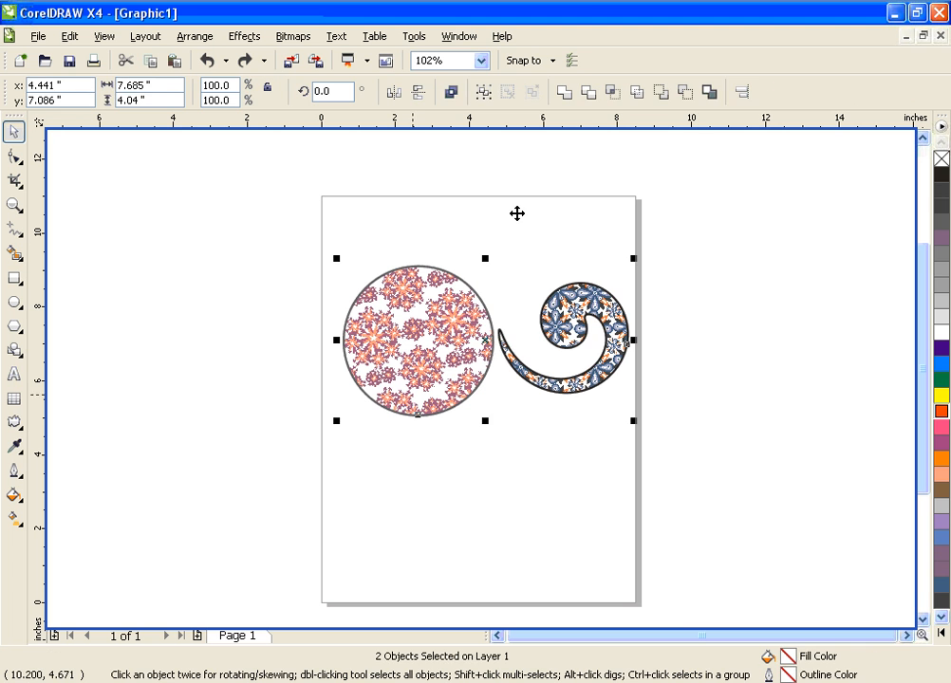
click(702, 371)
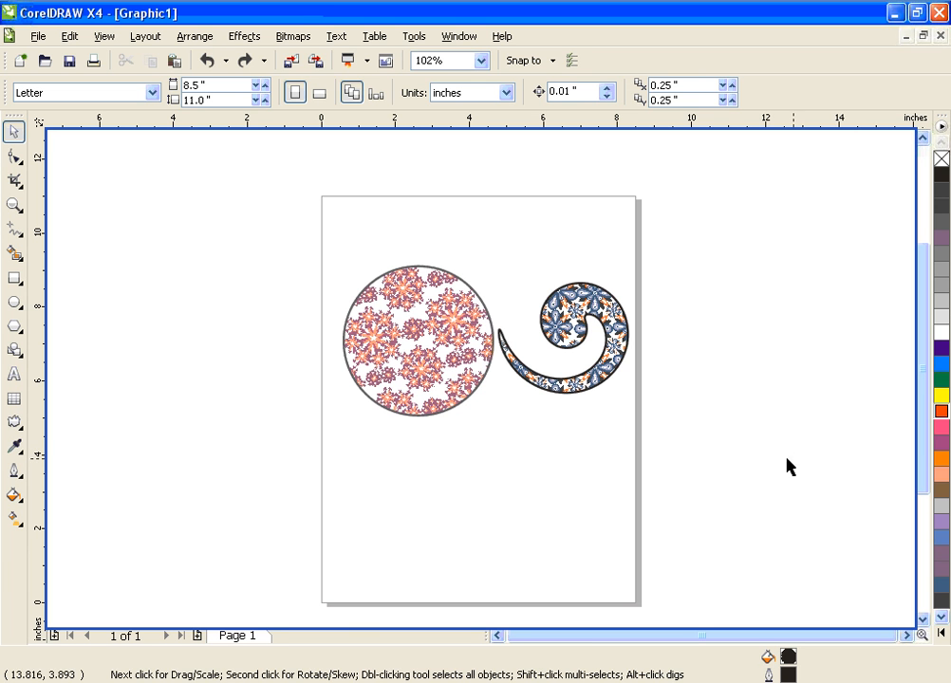
Step: Group the circle and spiral into one group, and ungroup them again
drag(308, 212, 720, 479)
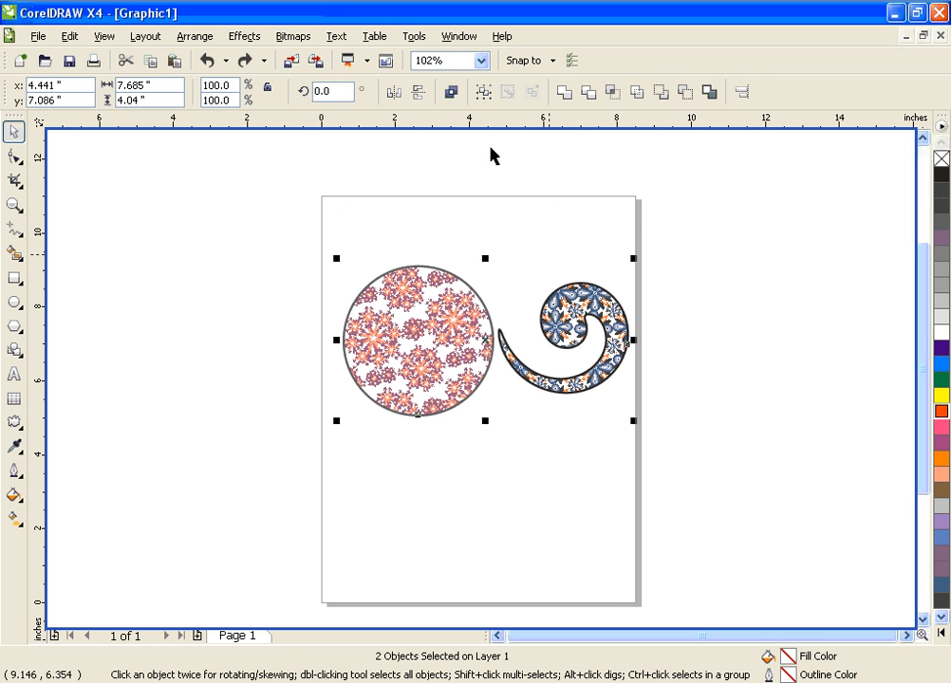
click(483, 93)
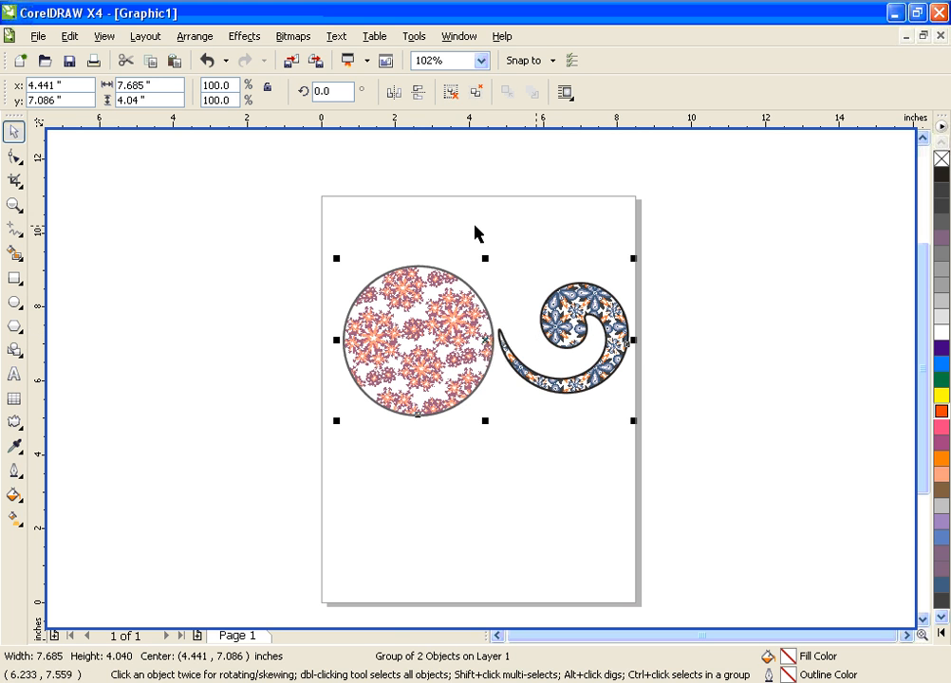
click(451, 92)
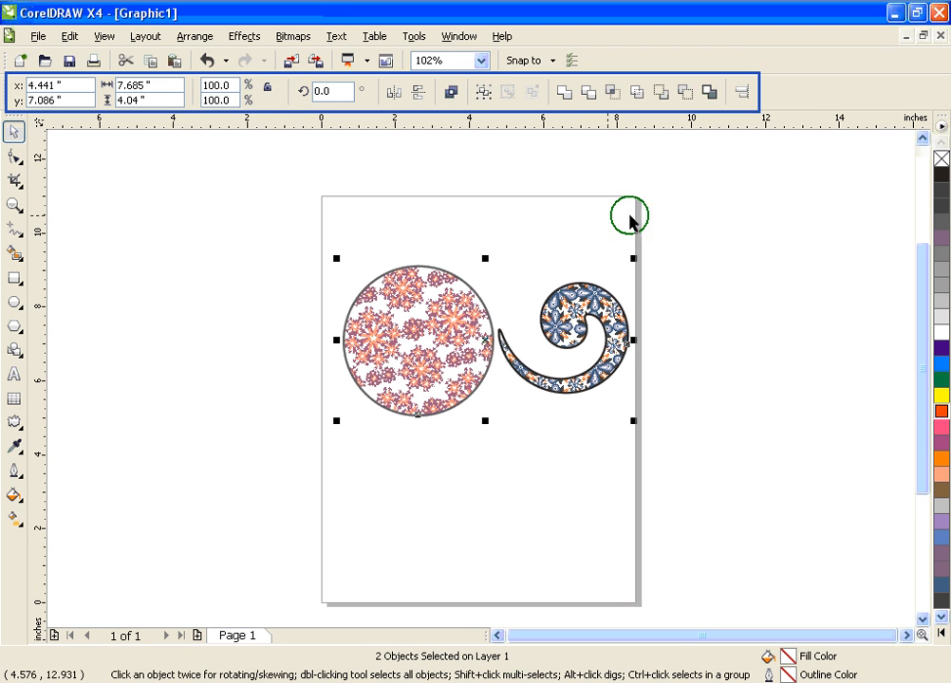
Step: Weld the separate circle and spiral into a single curve, and undo the weld
click(649, 321)
click(612, 341)
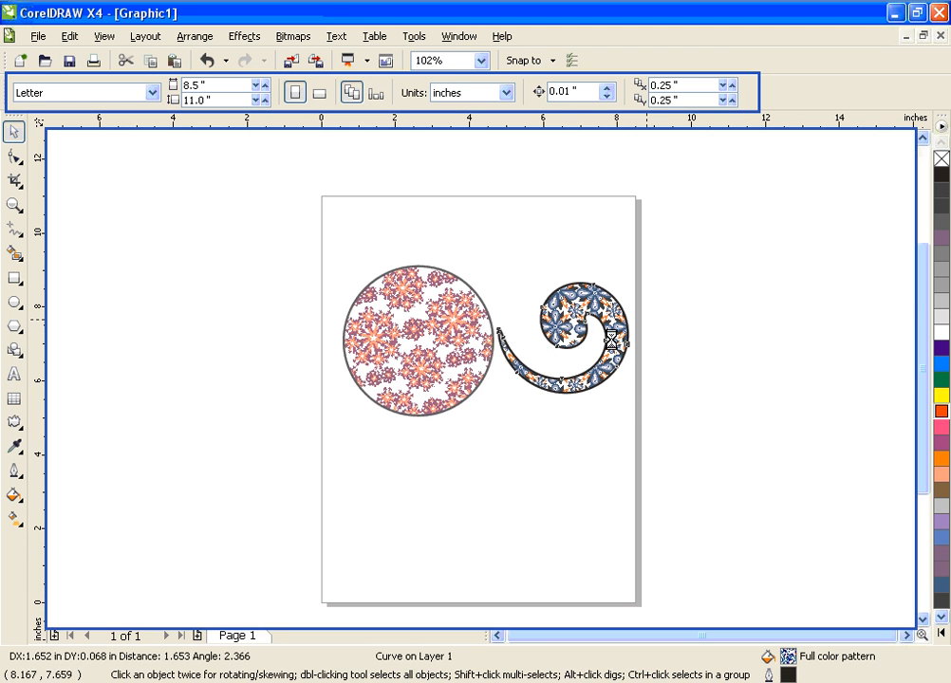
drag(556, 360, 570, 383)
drag(310, 205, 702, 466)
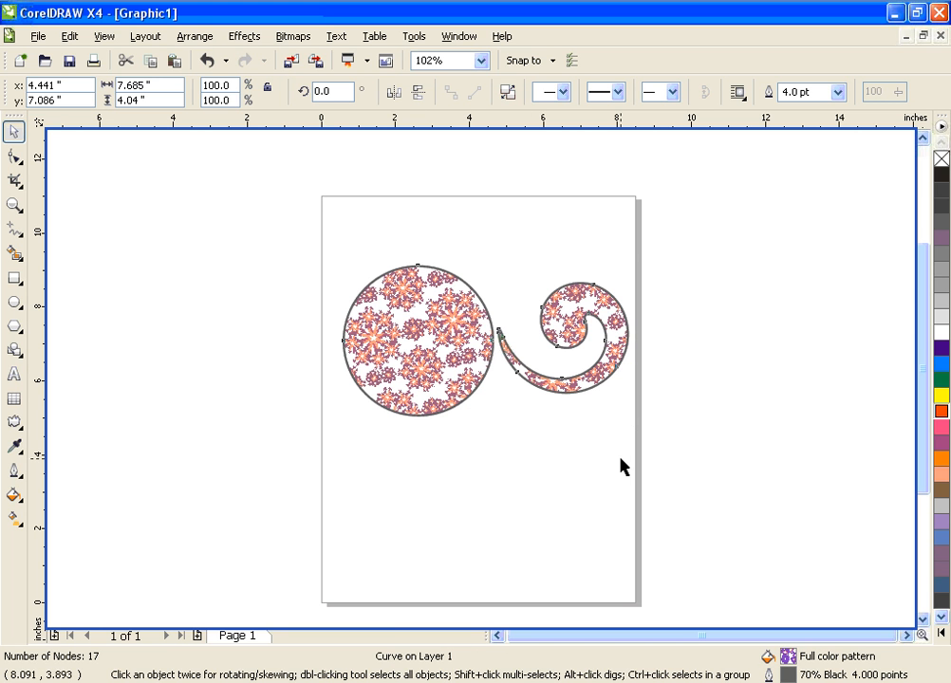
key(ctrl+z)
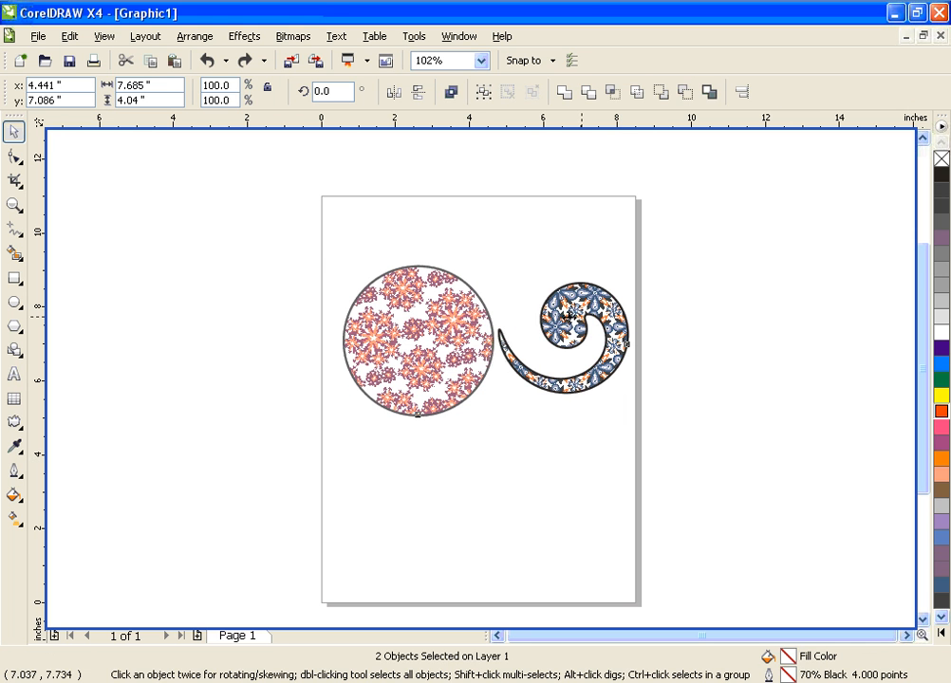
Step: Move the spiral about 1.7 inches to the left so that it overlaps the circle
mouse_move(581, 393)
mouse_down()
mouse_move(562, 394)
mouse_move(581, 393)
mouse_up()
click(582, 472)
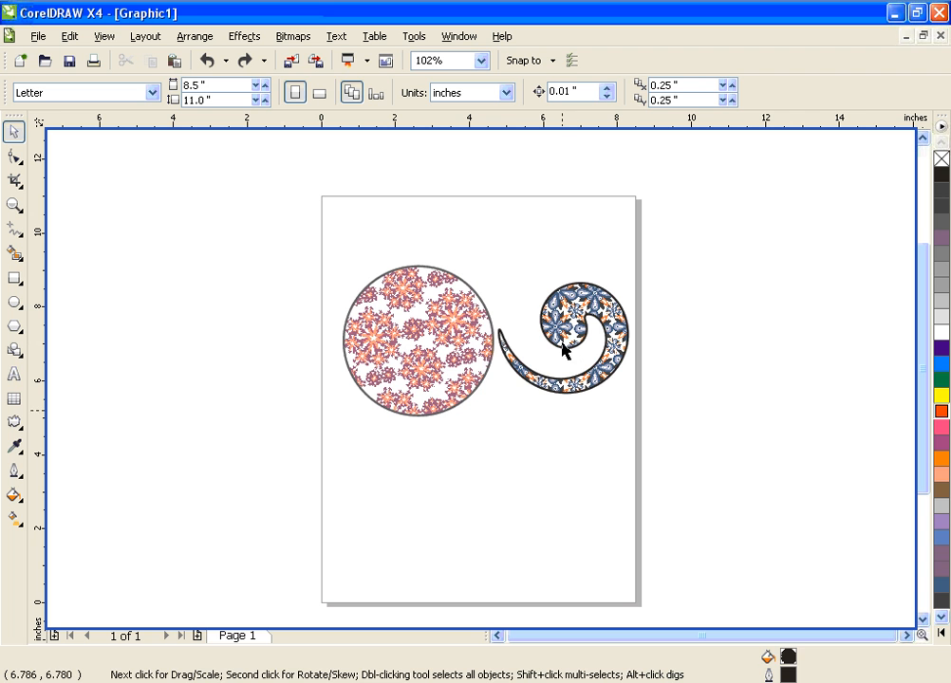
drag(563, 351, 498, 345)
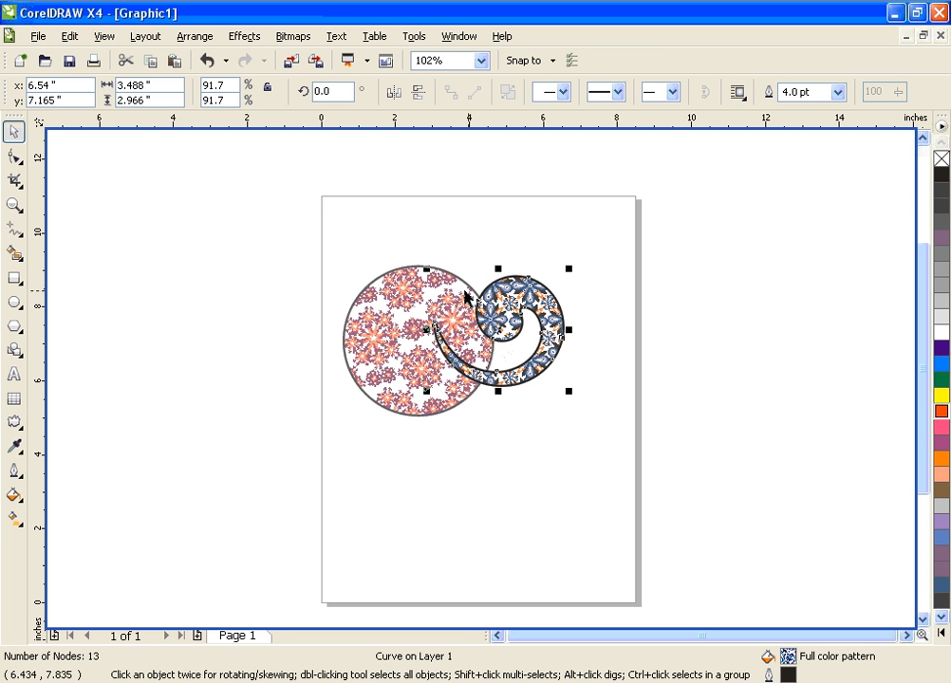
Step: Weld the overlapping circle and spiral into one curve, and undo the weld
drag(304, 227, 622, 448)
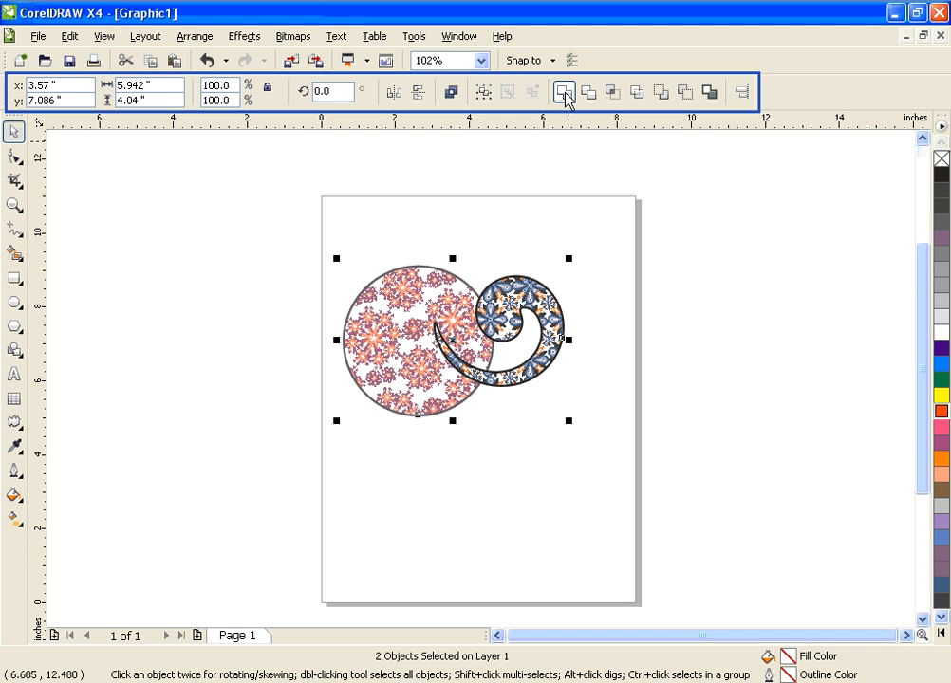
click(564, 92)
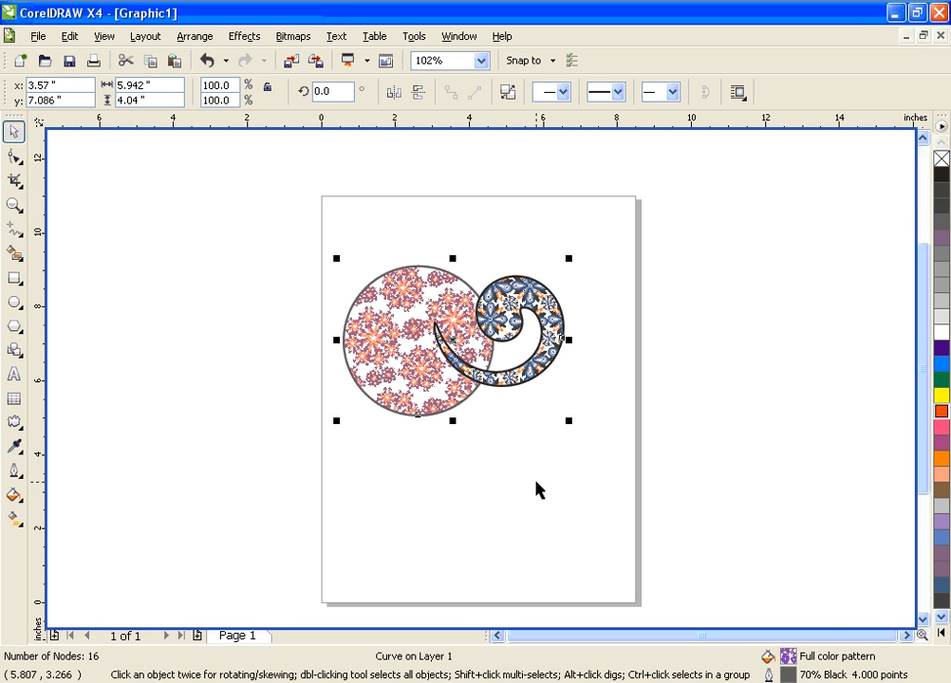
key(ctrl+z)
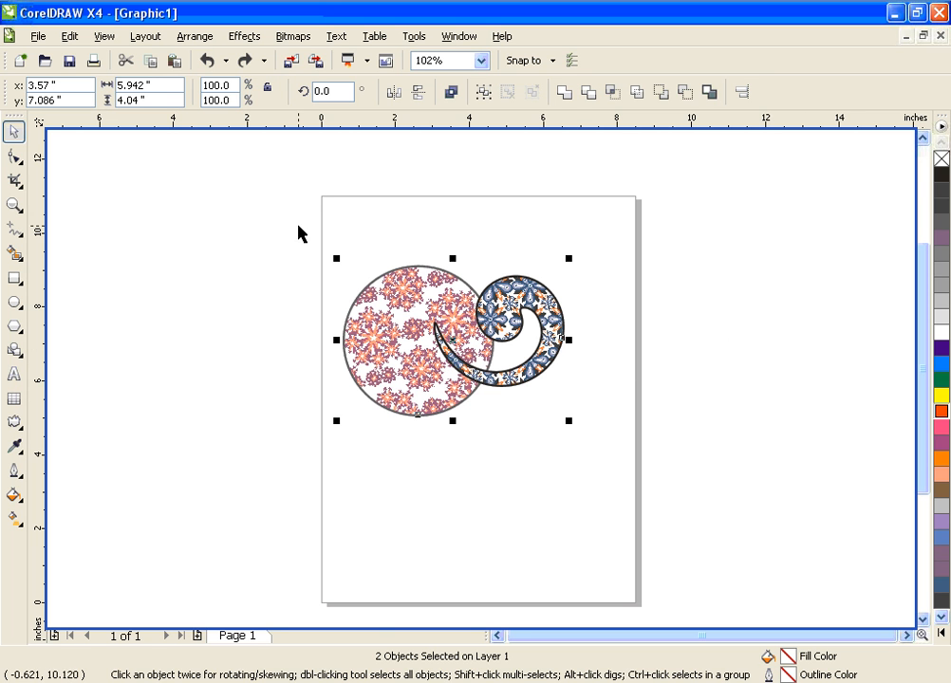
Step: Weld the overlapping shapes again, break the welded curve apart and shift its pieces about 0.7 inch, and undo back to the original circle and spiral
click(565, 92)
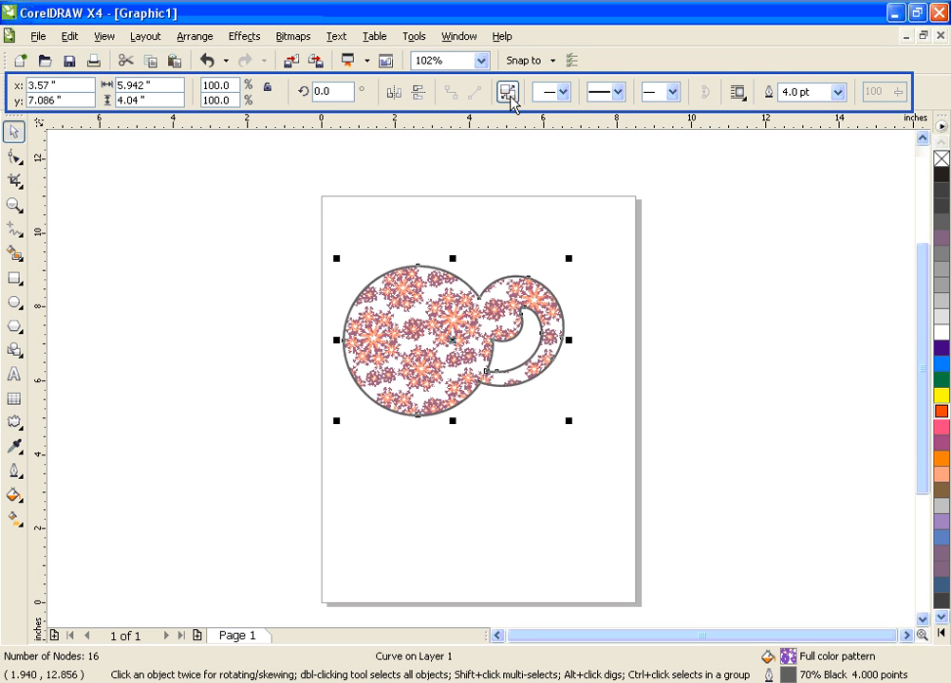
click(509, 93)
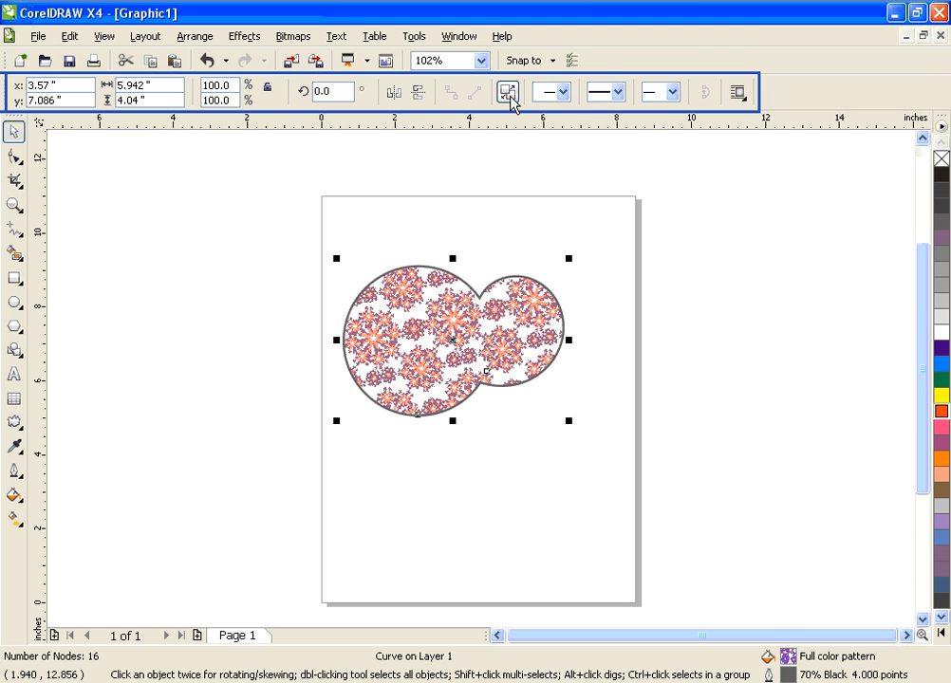
drag(555, 300, 617, 411)
key(Escape)
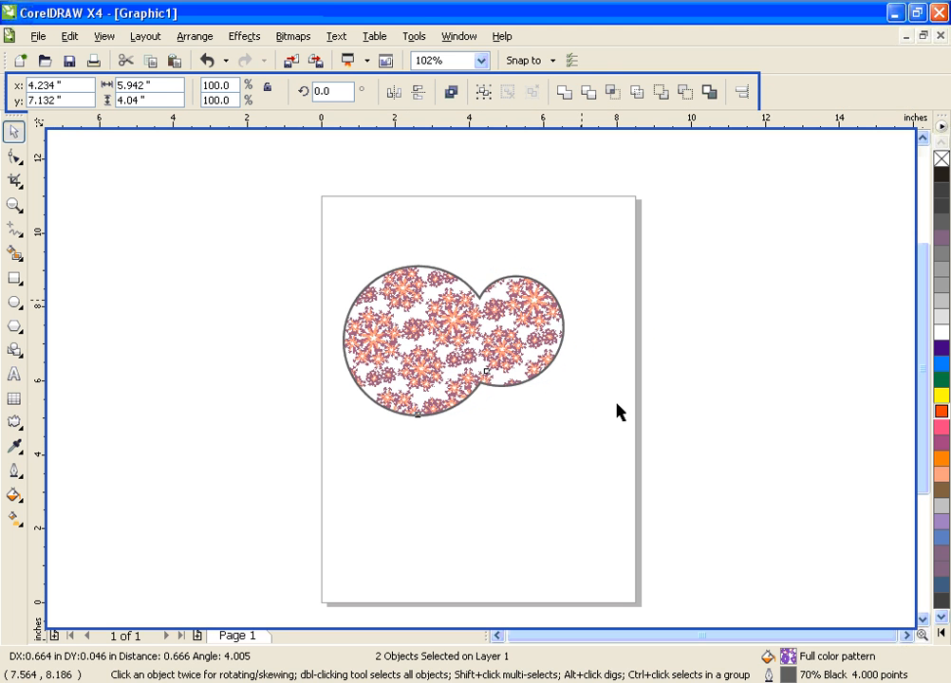
key(ctrl+l)
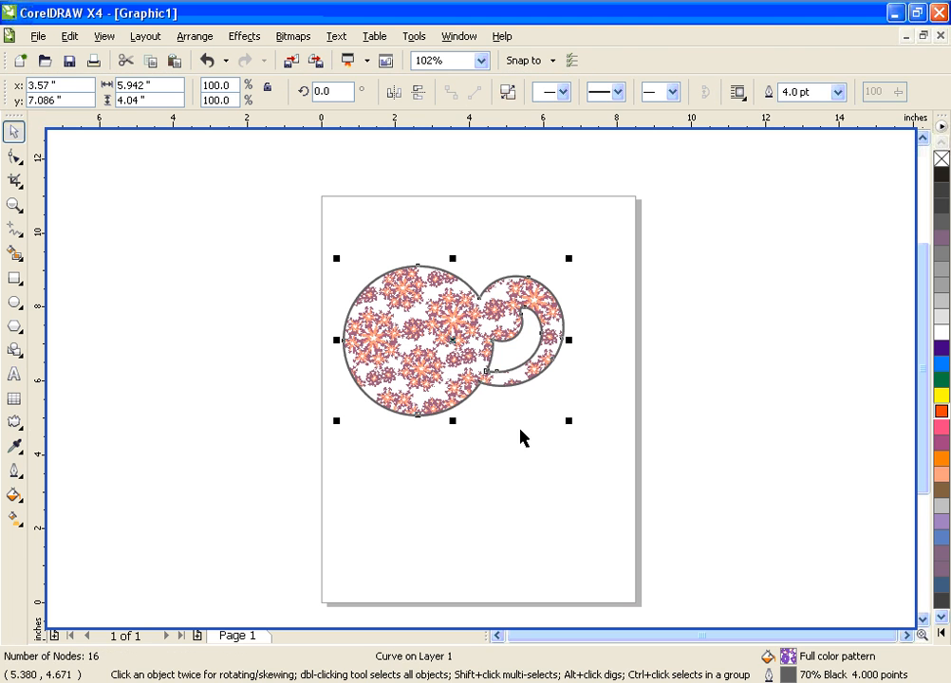
key(ctrl+z)
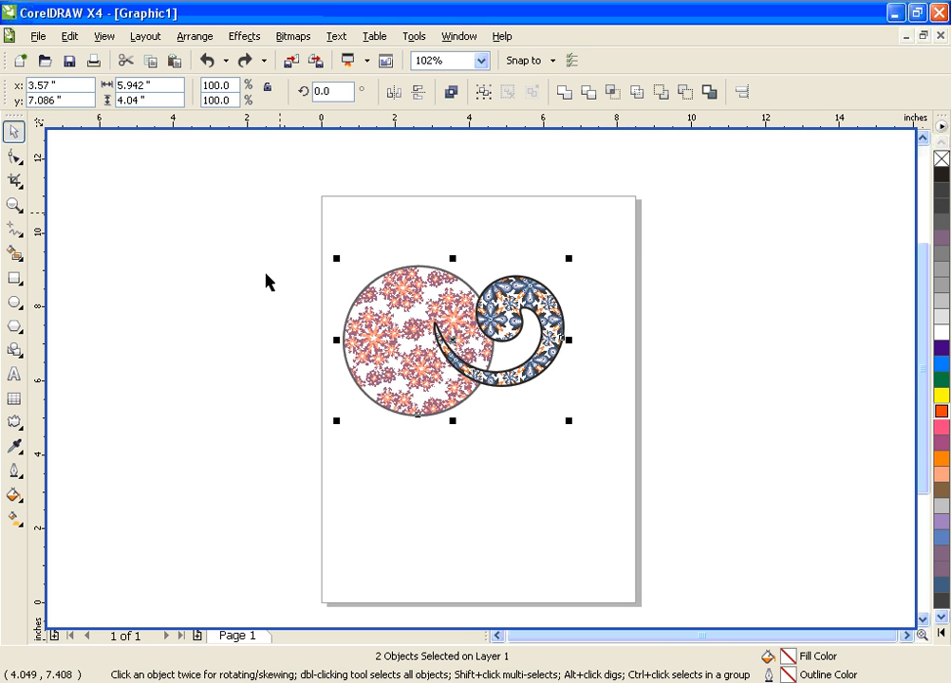
Step: Trim the circle with the spiral, move the spiral about 2.8 inches right off the cut, and undo both the move and the trim
click(588, 92)
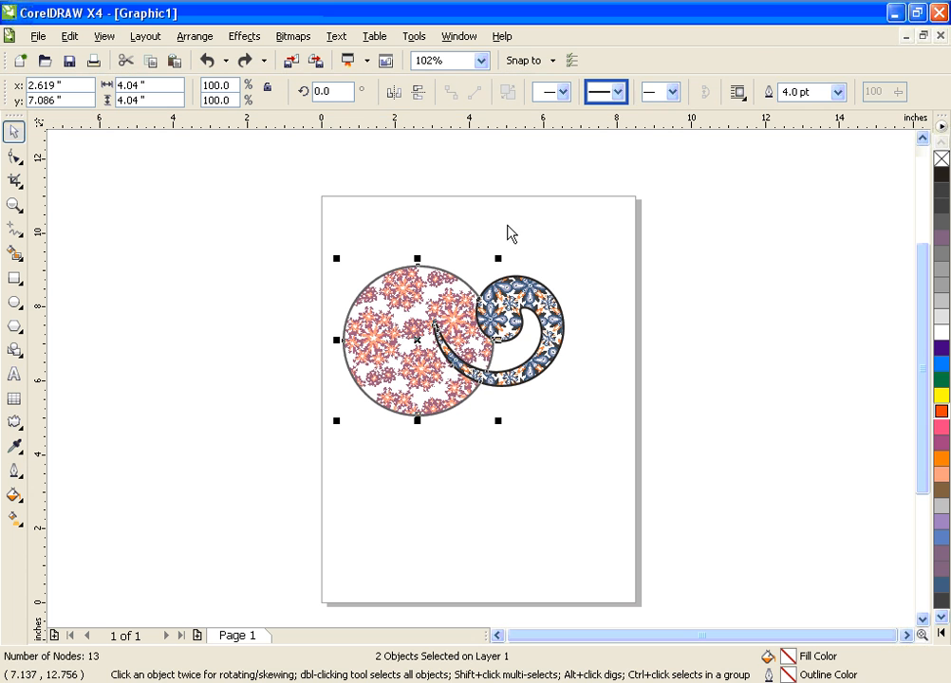
click(475, 489)
drag(505, 317, 634, 319)
key(Escape)
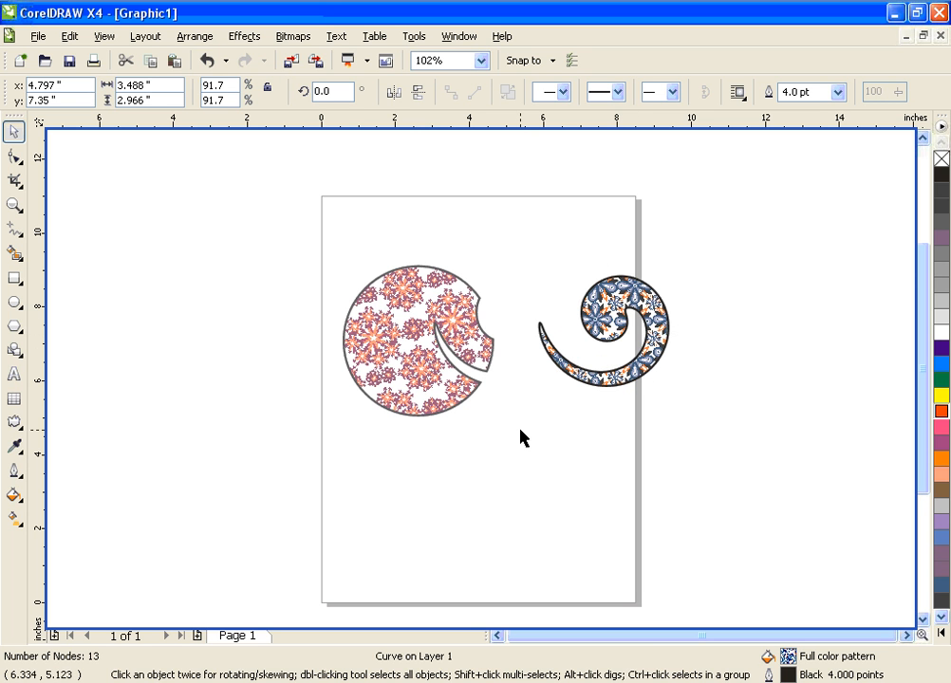
key(ctrl+z)
key(ctrl+a)
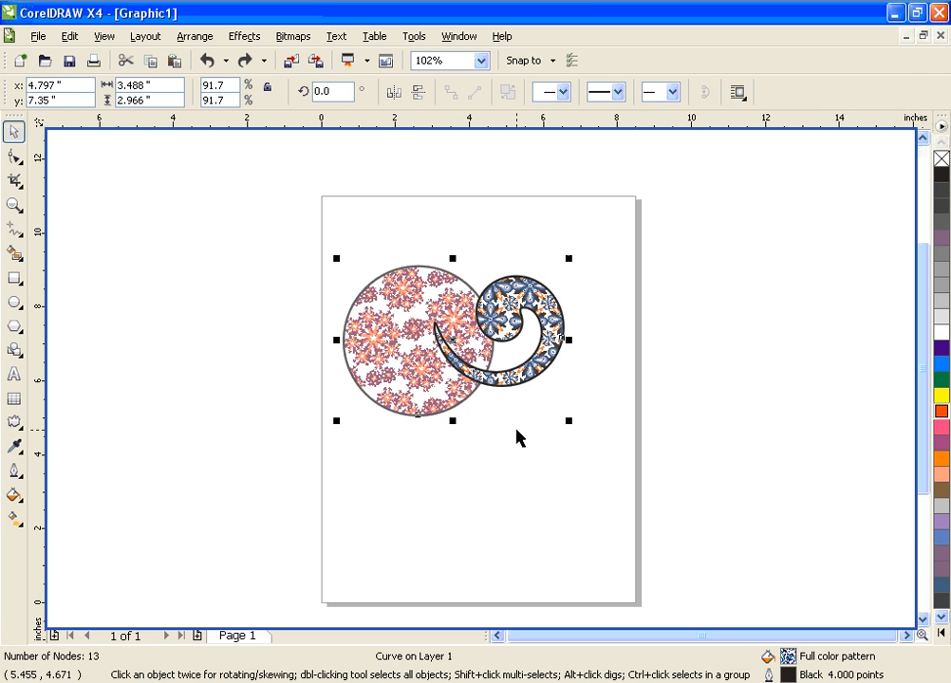
Step: Move both shapes about 2.9 inches right, then the circle about 3 inches left and the spiral about 3.3 inches left so they overlap
drag(515, 335, 621, 340)
key(Escape)
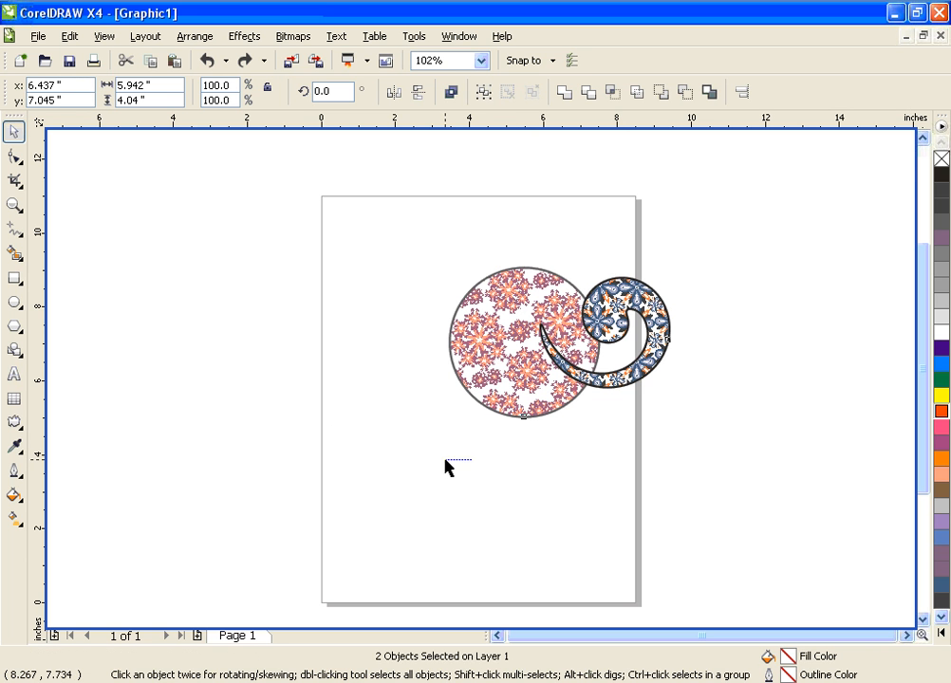
drag(498, 369, 387, 352)
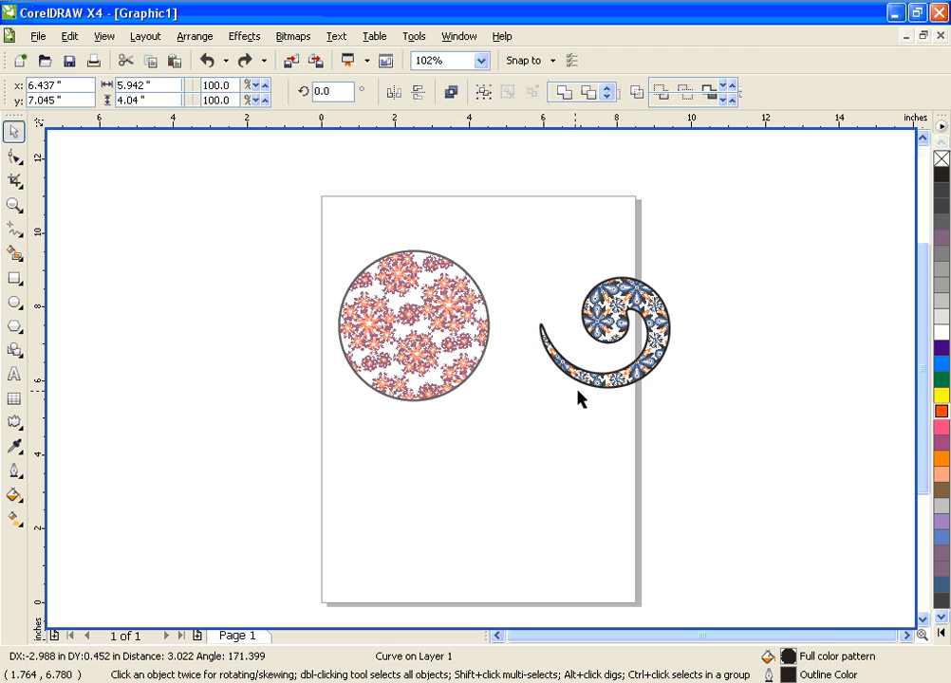
click(580, 391)
drag(584, 385, 457, 367)
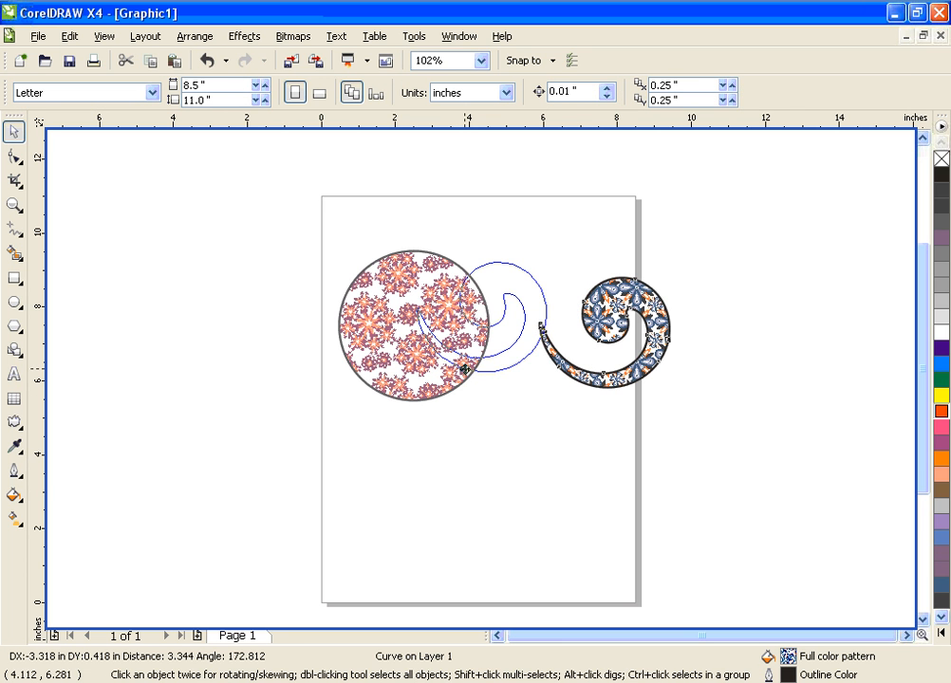
Step: Intersect the circle and spiral, and move the spiral about 3.1 inches right and the circle about 2.6 inches left off the intersection pieces
drag(286, 208, 613, 444)
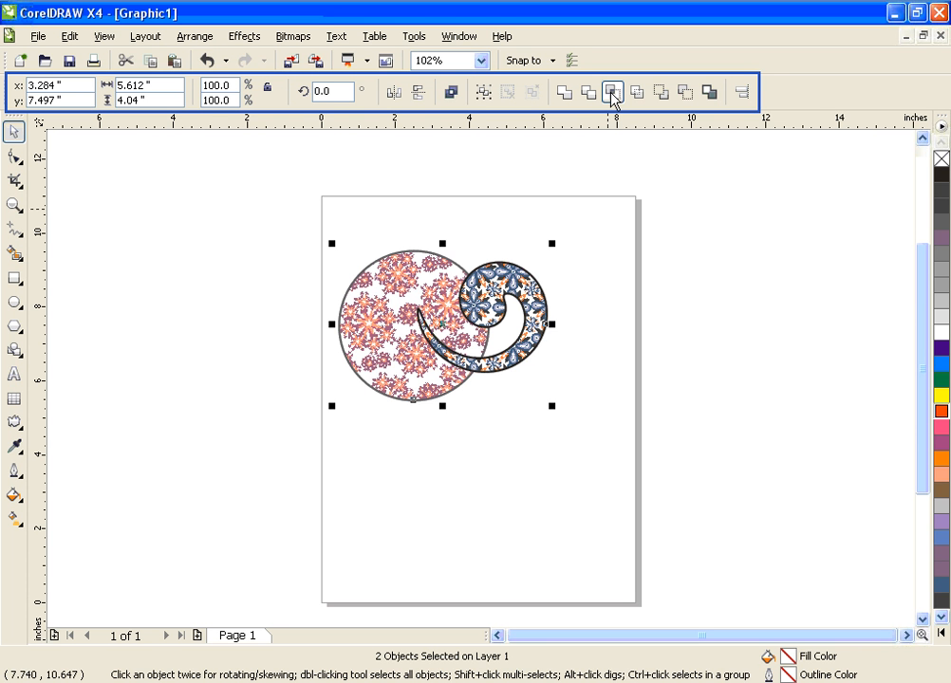
click(612, 92)
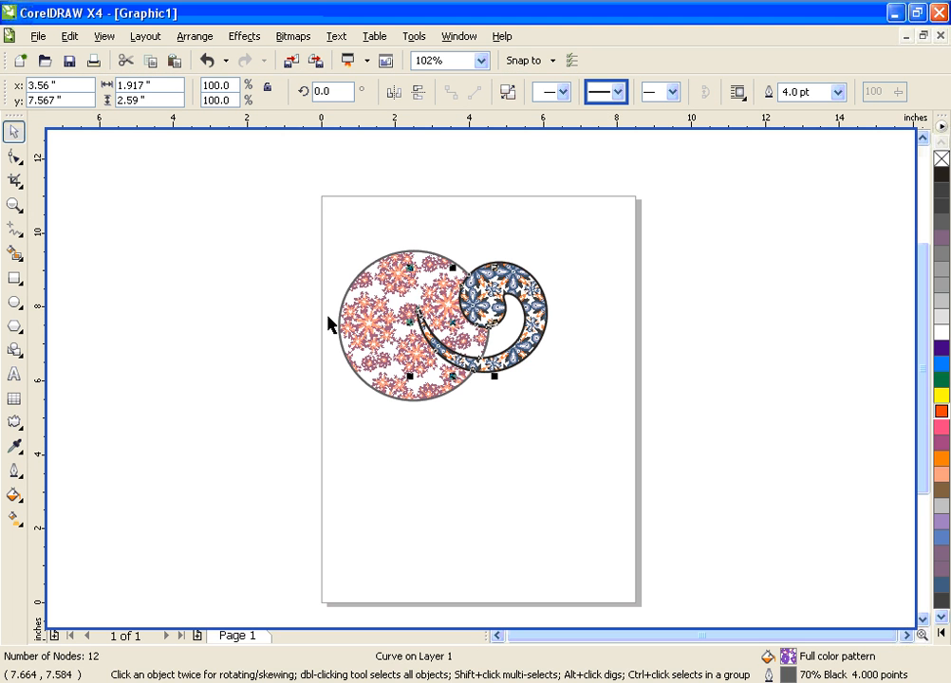
click(543, 463)
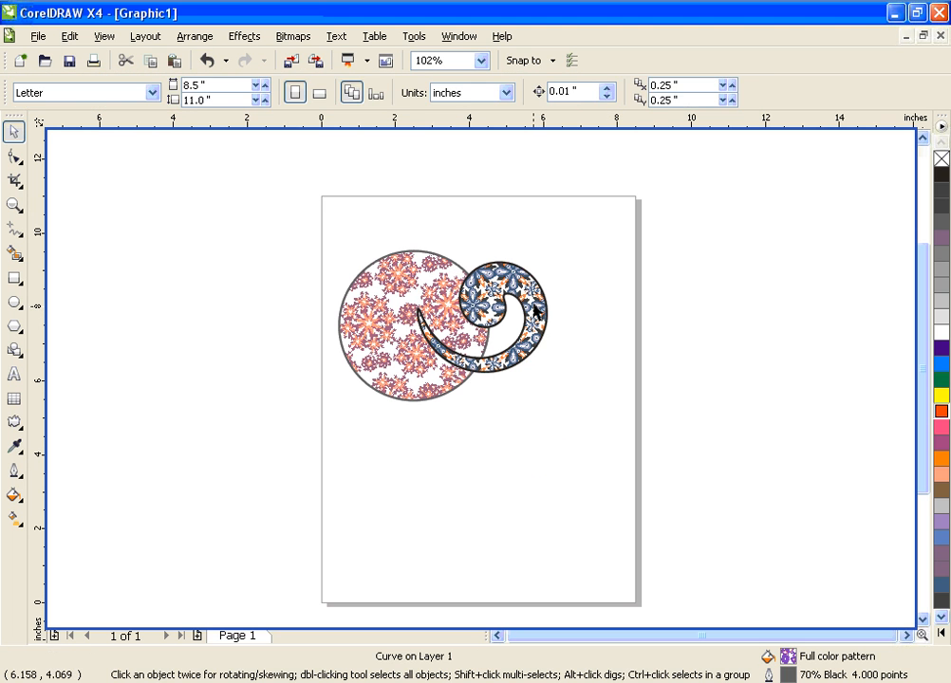
drag(539, 287, 655, 287)
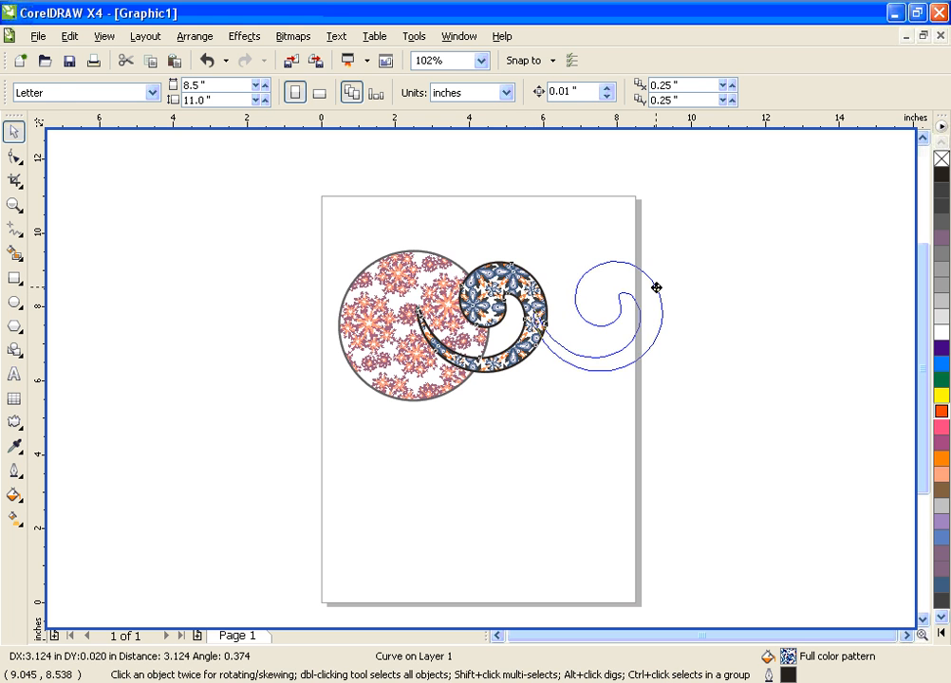
key(Escape)
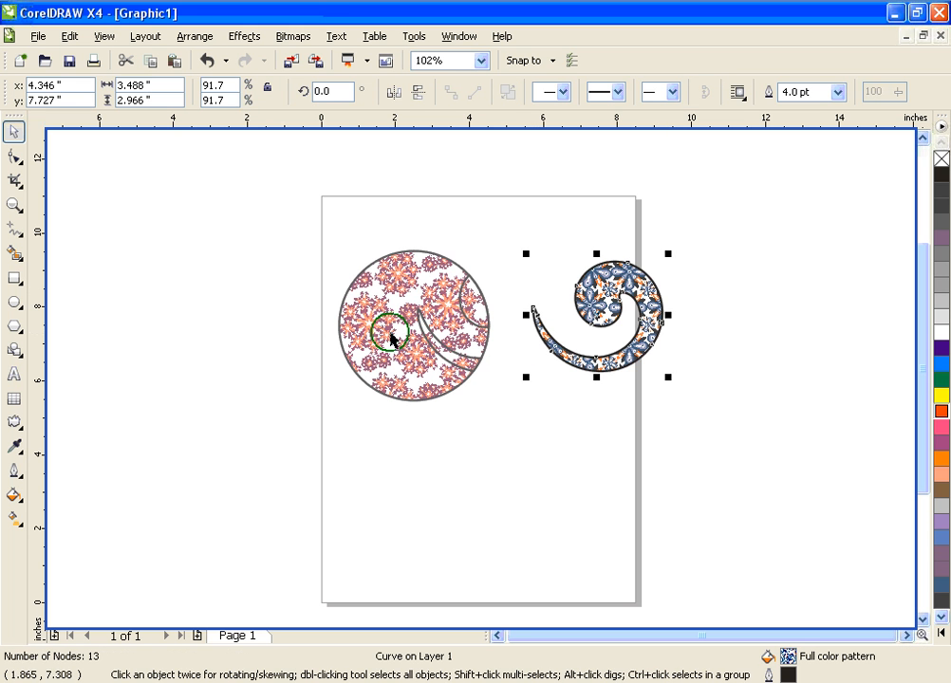
drag(393, 330, 295, 328)
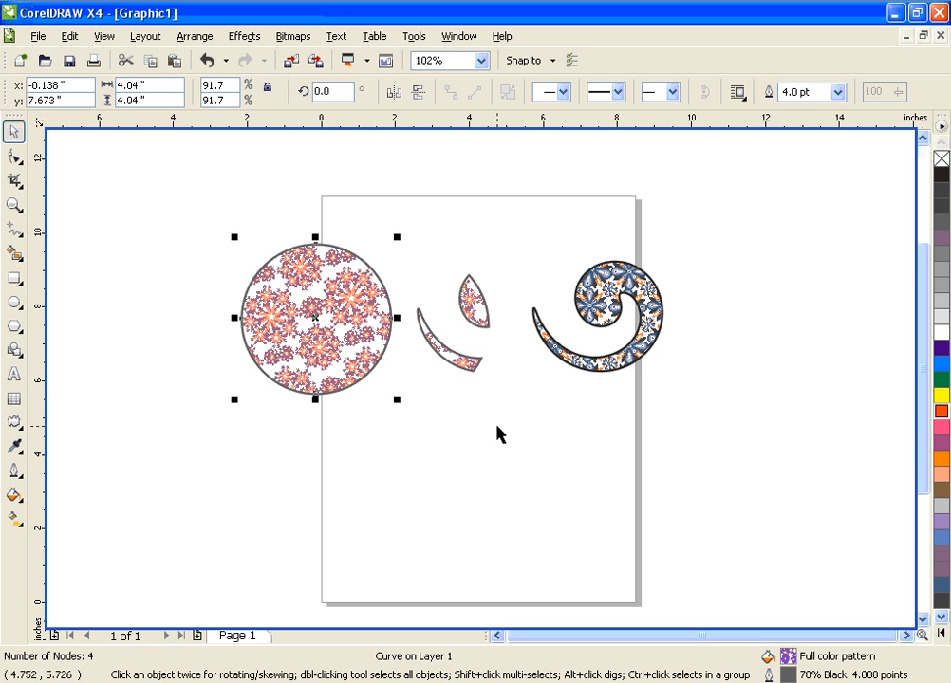
Step: Undo the circle's move, the spiral's move and the intersection, and clear the selection
key(ctrl+z)
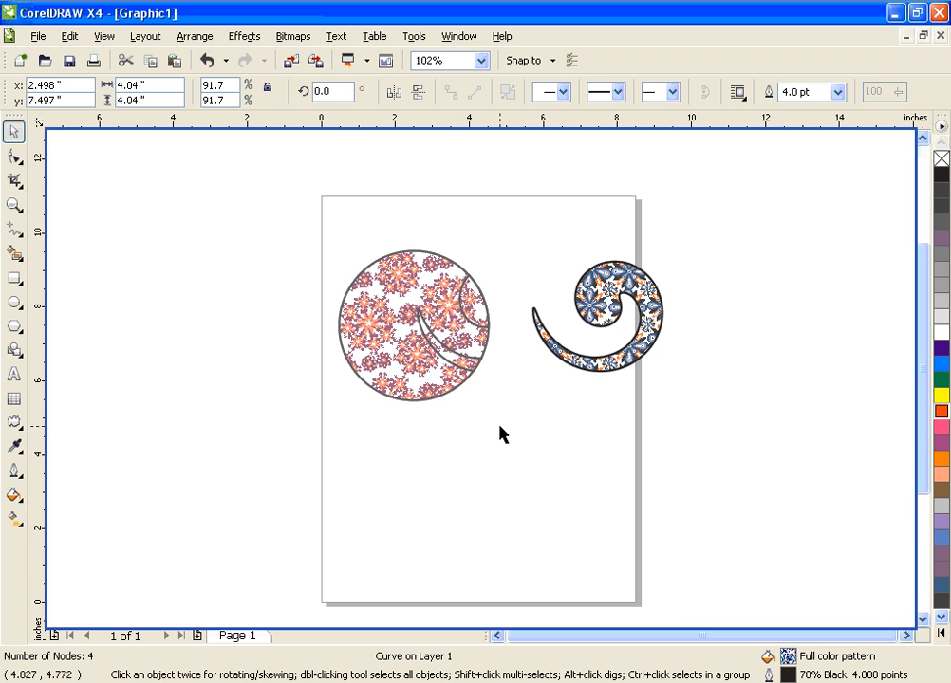
key(ctrl+z)
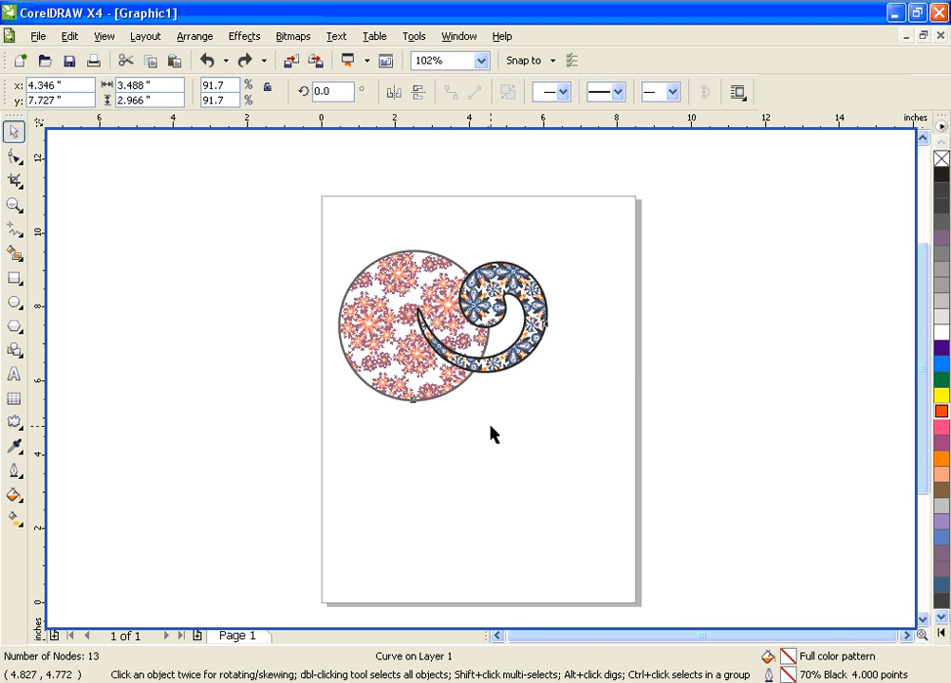
key(ctrl+z)
click(492, 433)
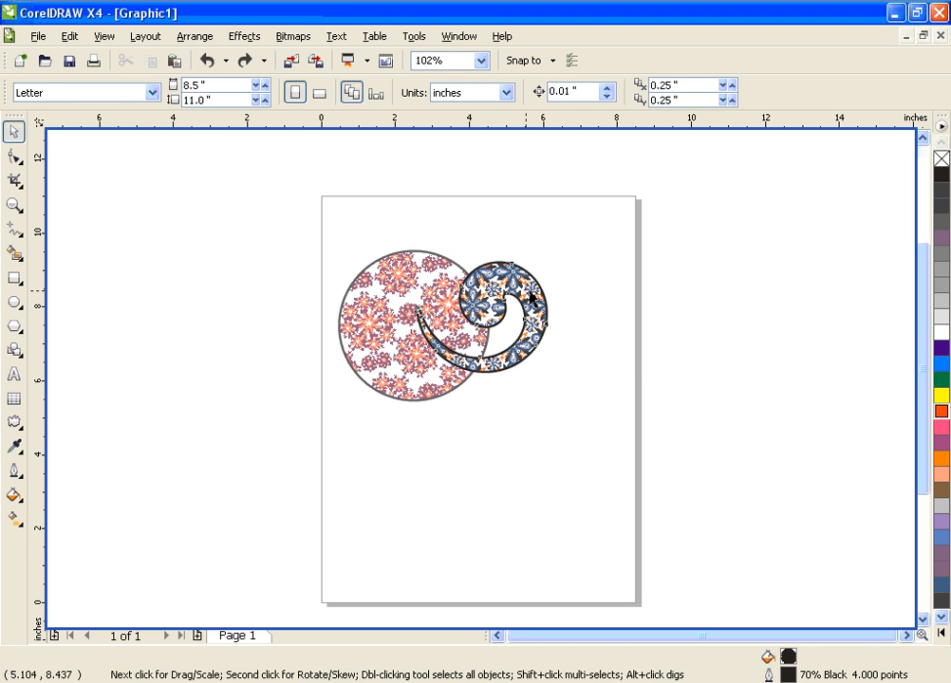
Step: Shift the spiral about 1.1 inches left so it overlaps more of the circle, and intersect the two shapes
key(ctrl+shift+z)
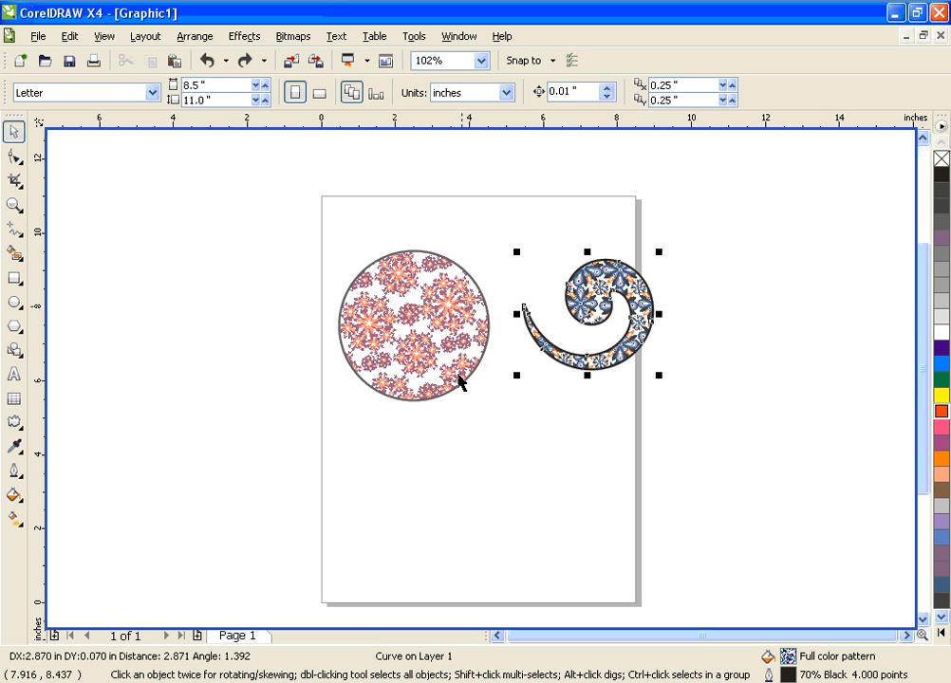
drag(602, 295, 474, 300)
drag(290, 209, 565, 444)
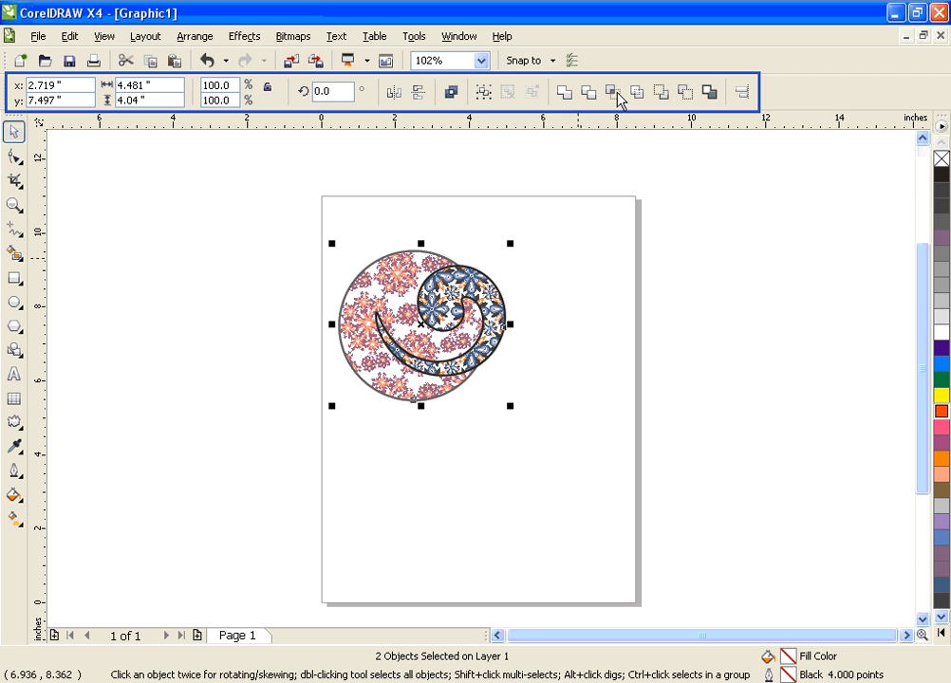
click(616, 96)
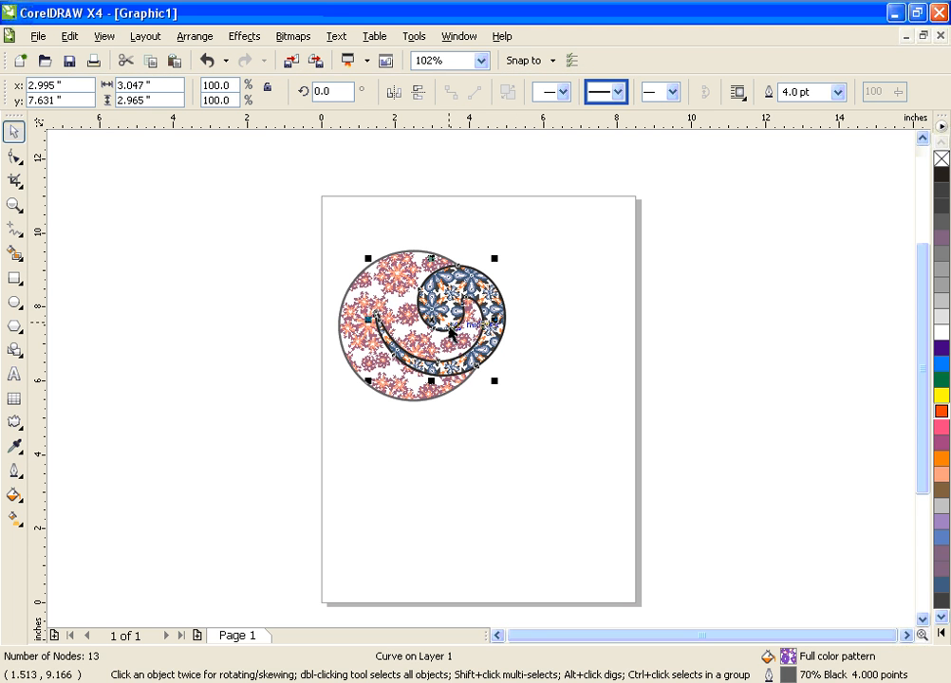
Step: Move the intersection piece about 1.8 inches right and 4.4 inches down, clear of both shapes, and delete it
drag(437, 333, 497, 483)
key(Escape)
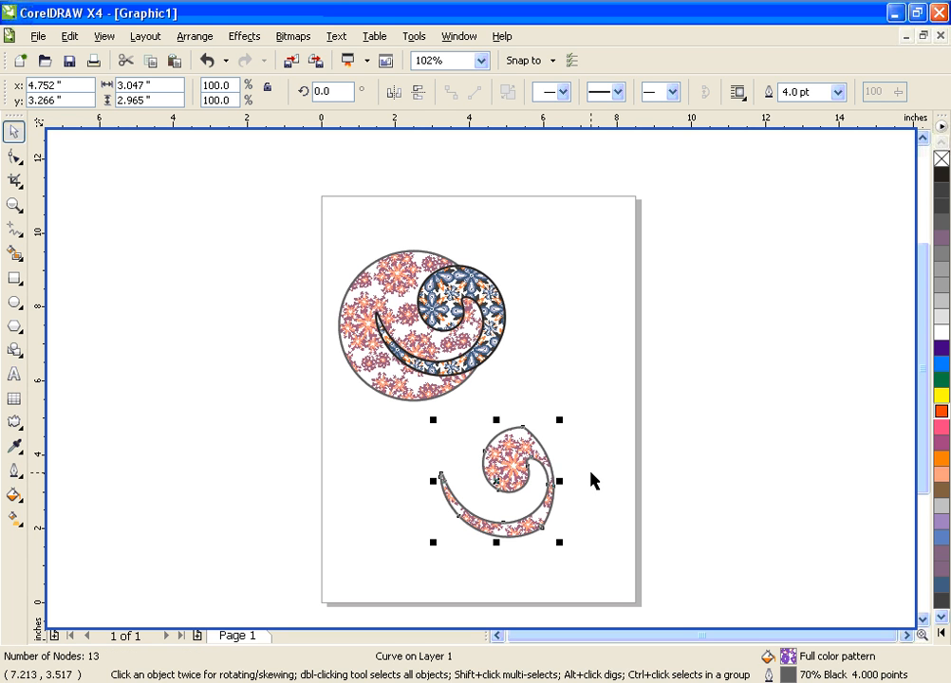
key(Delete)
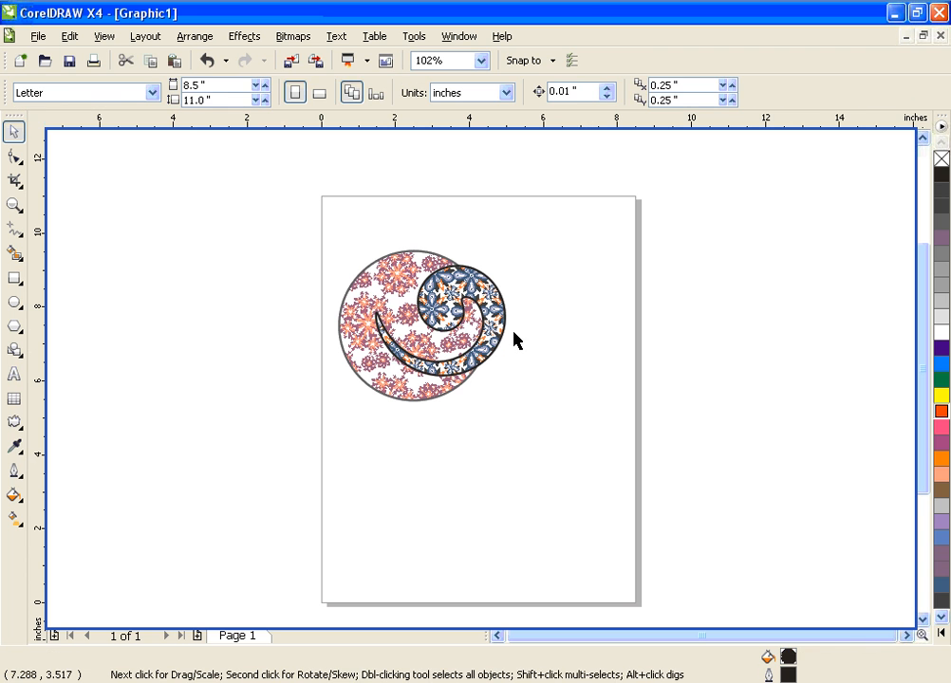
Step: Move the spiral about 1.4 inches to the right, still overlapping the circle, and select both shapes
click(504, 329)
drag(504, 329, 559, 327)
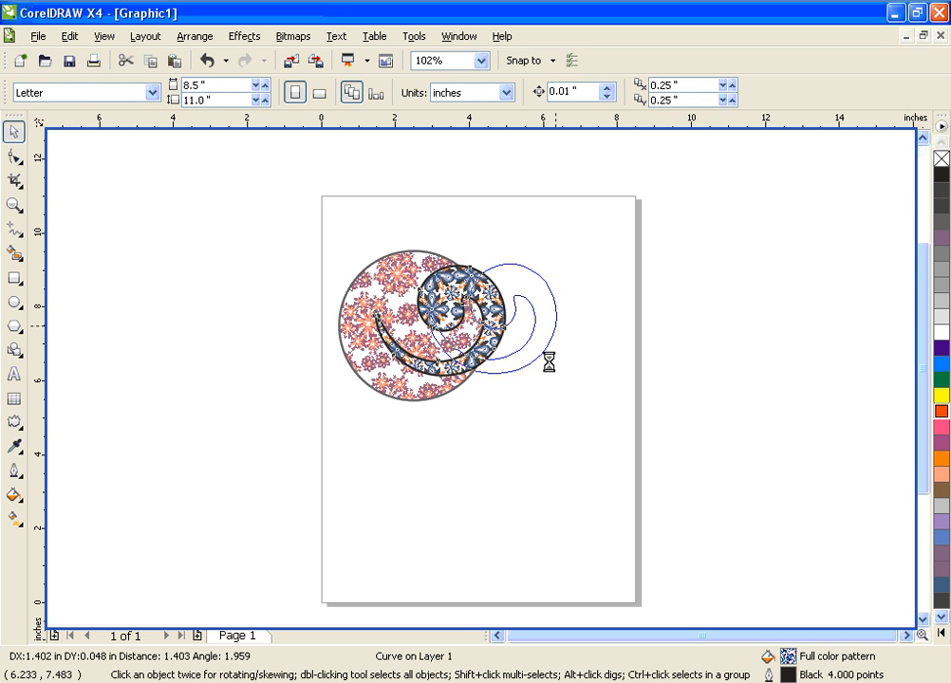
drag(299, 213, 627, 446)
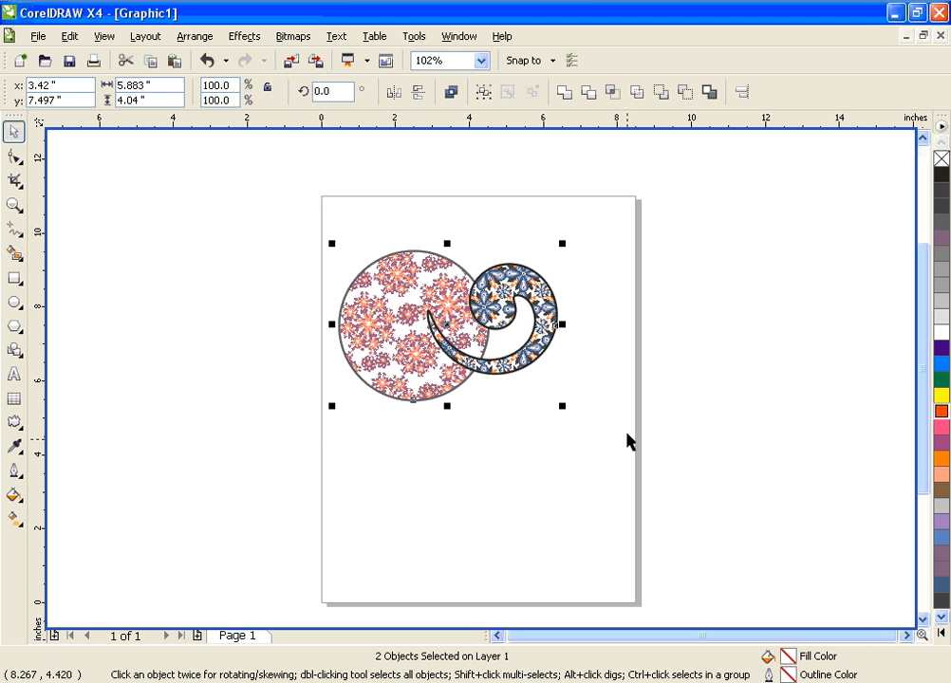
Step: Simplify the overlapping circle and spiral, and move the spiral about 2.1 inches to the right, clear of the circle
click(636, 93)
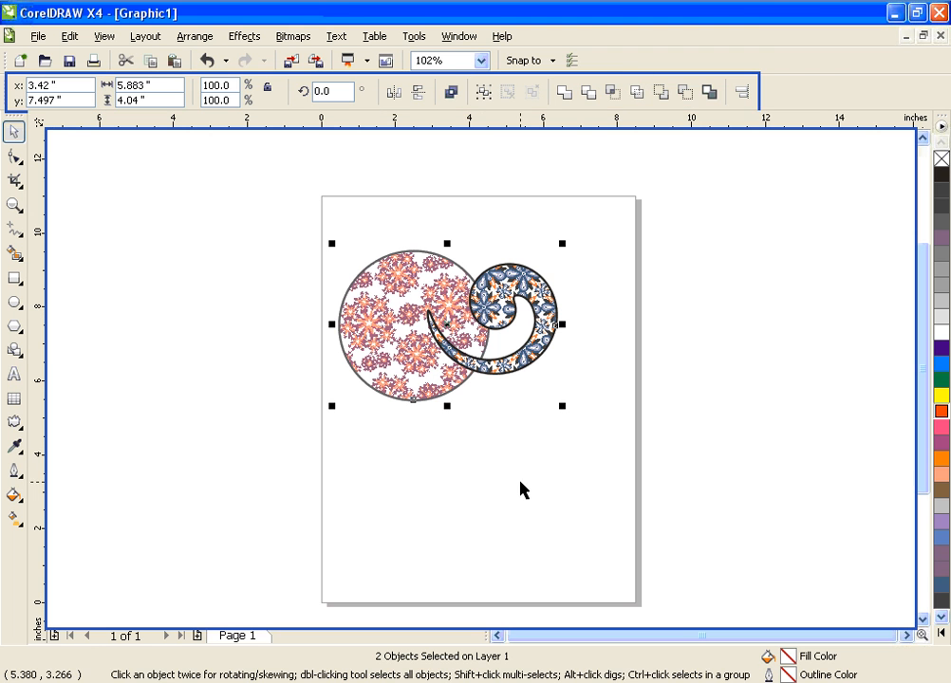
click(520, 474)
drag(548, 290, 627, 295)
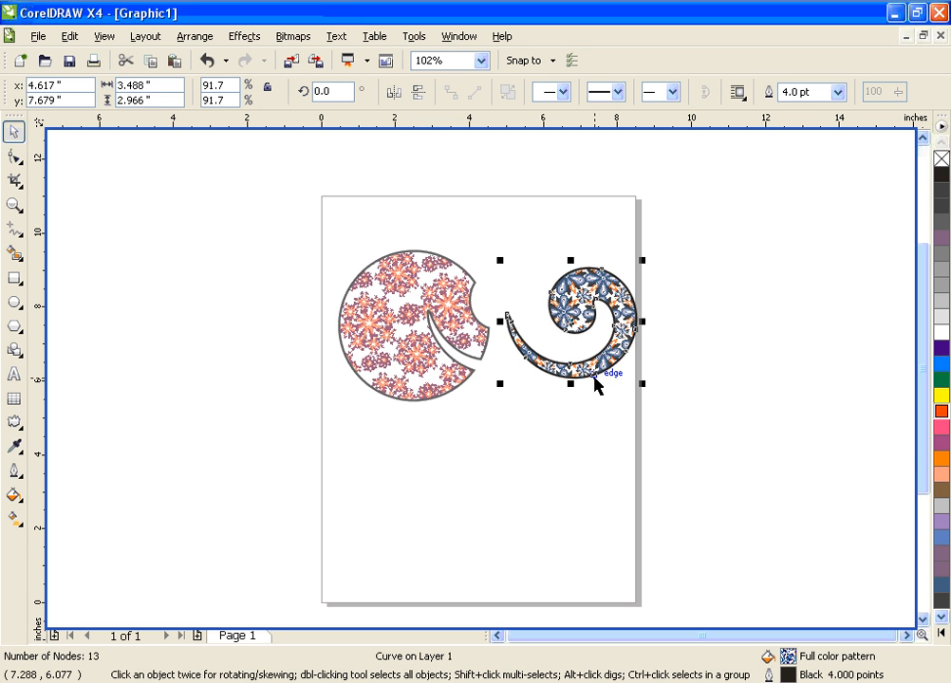
Step: Undo the spiral's move and the simplification, and select both shapes again
drag(595, 384, 520, 379)
key(ctrl+a)
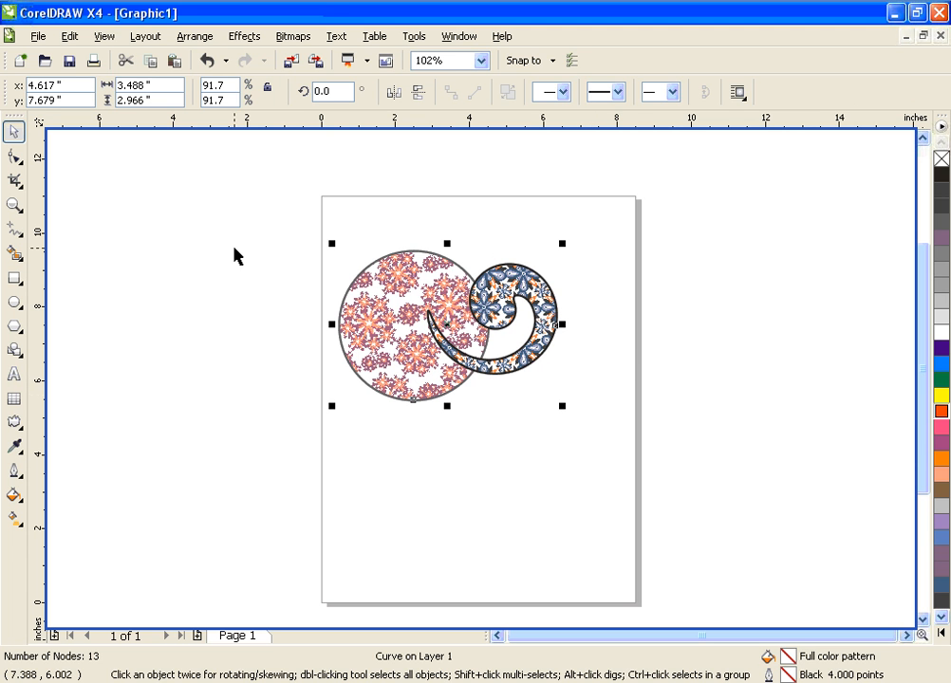
drag(244, 205, 641, 469)
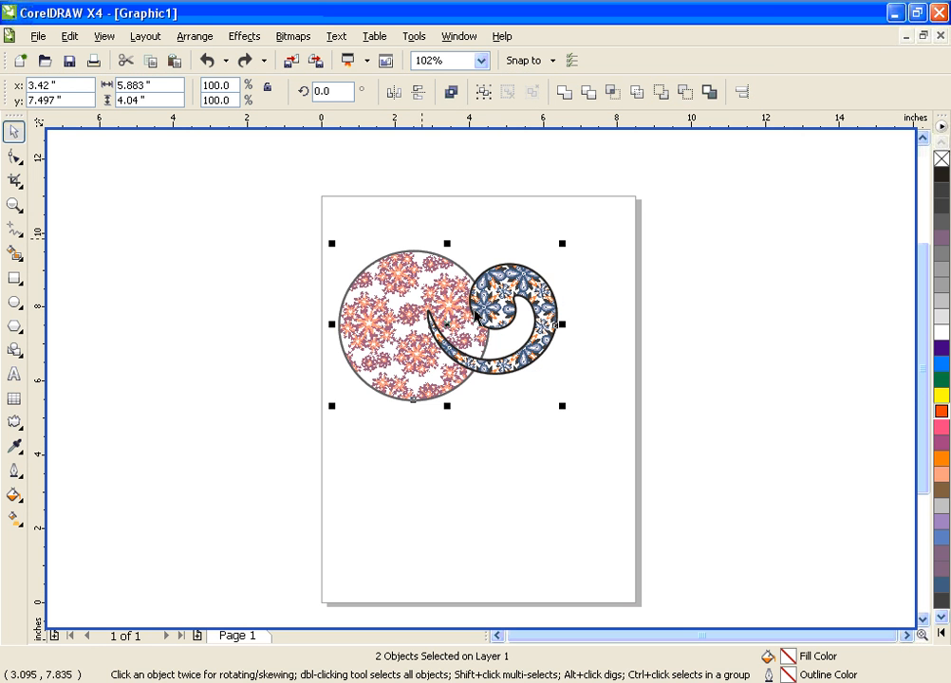
drag(305, 204, 647, 479)
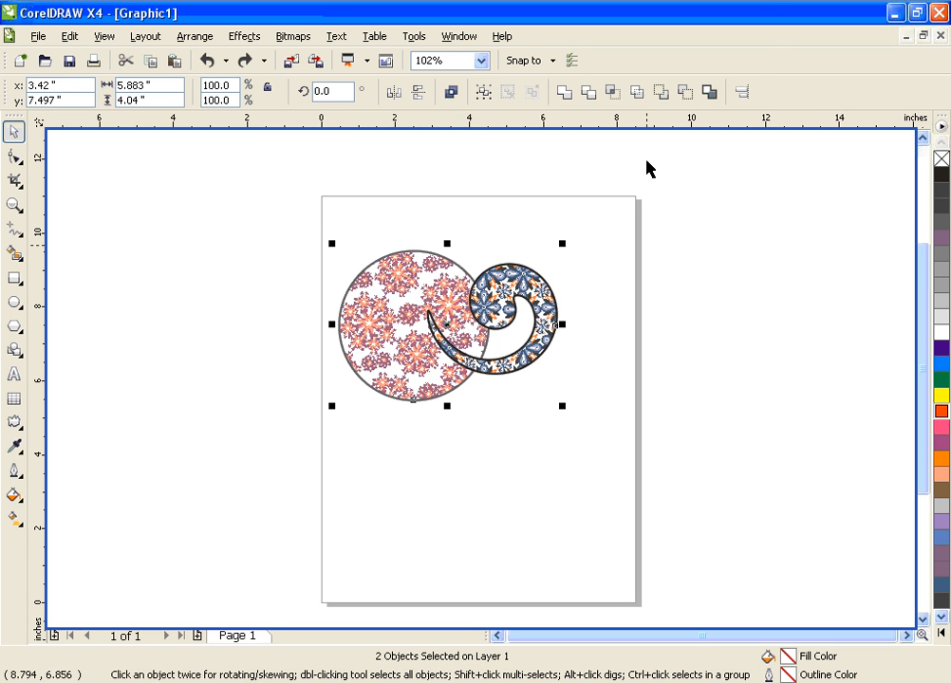
Step: Try Front Minus Back and Back Minus Front on the circle and spiral, undoing each operation
click(660, 94)
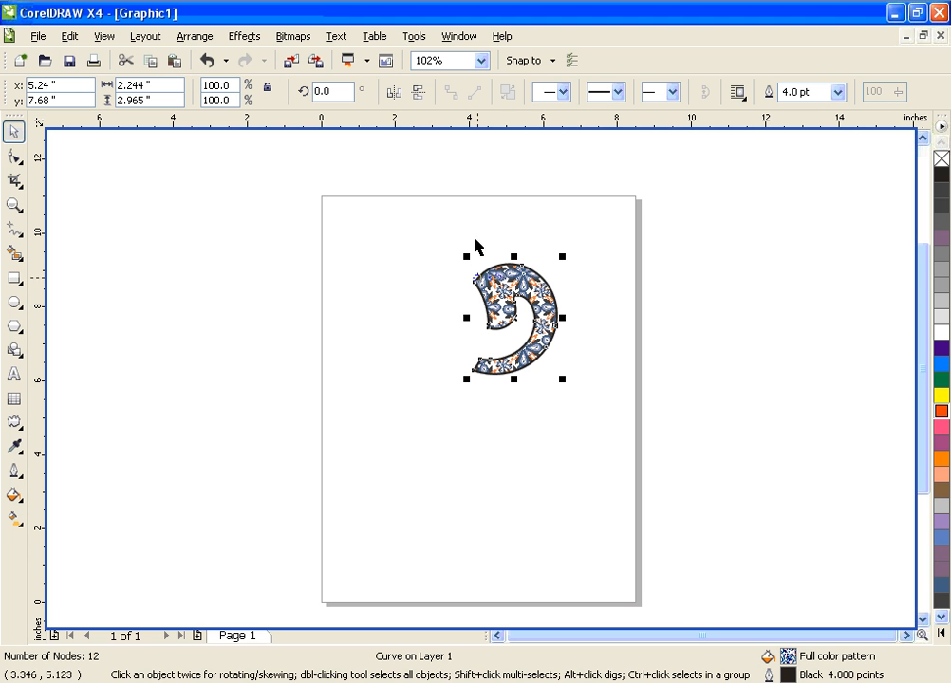
click(221, 401)
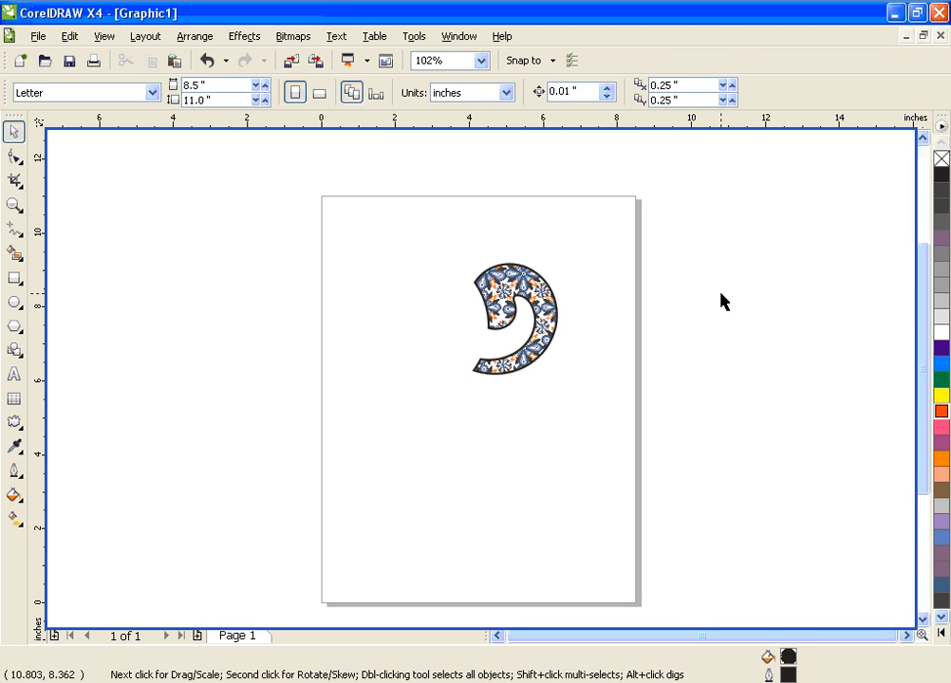
key(ctrl+z)
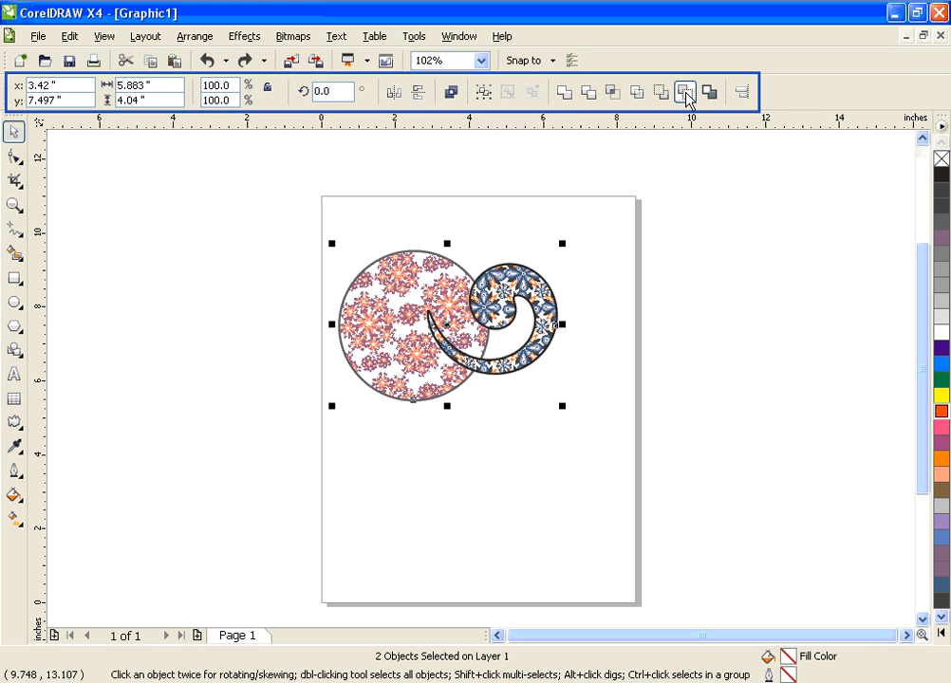
click(684, 93)
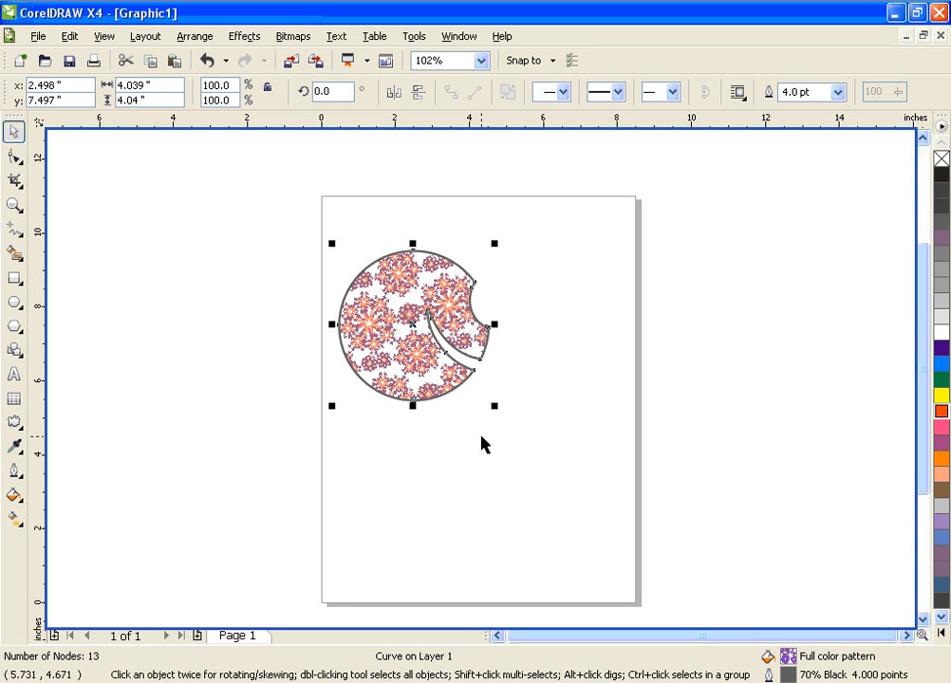
key(ctrl+z)
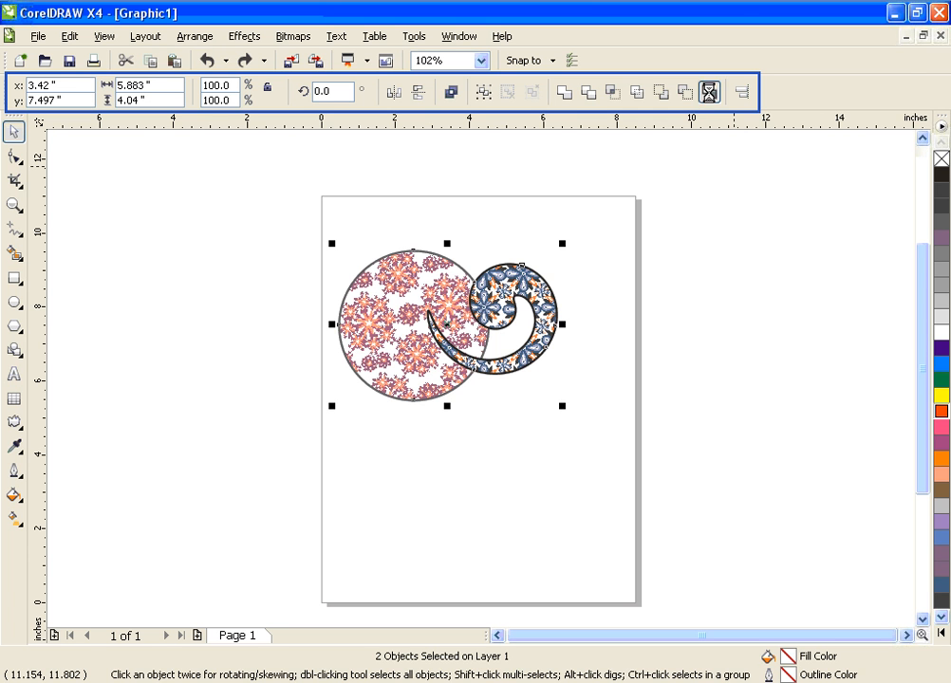
Step: Create a boundary around the overlapping circle and spiral, and set its fill to No Fill
click(709, 92)
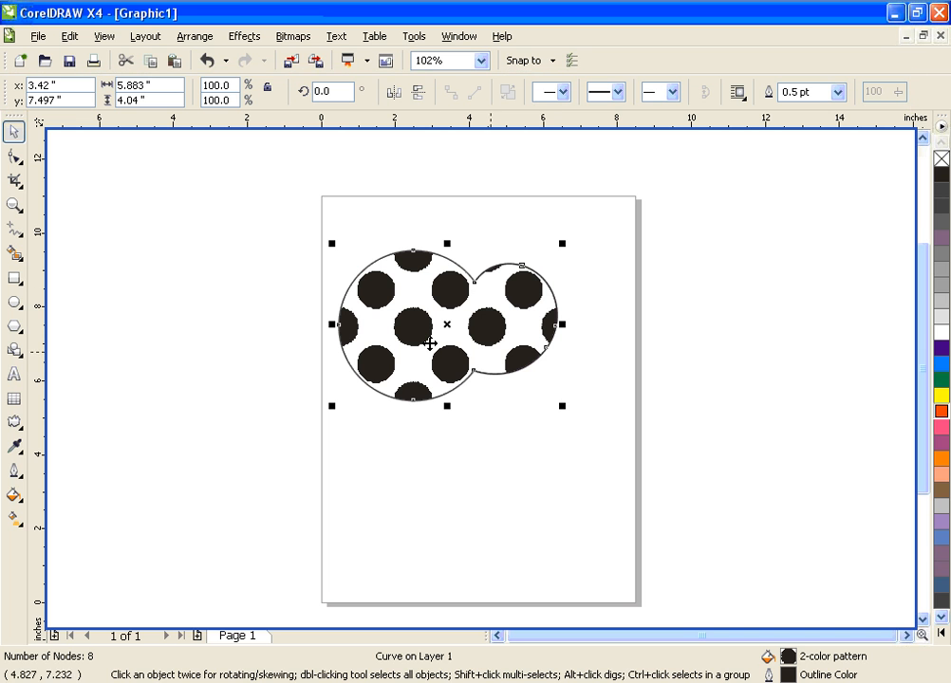
click(14, 522)
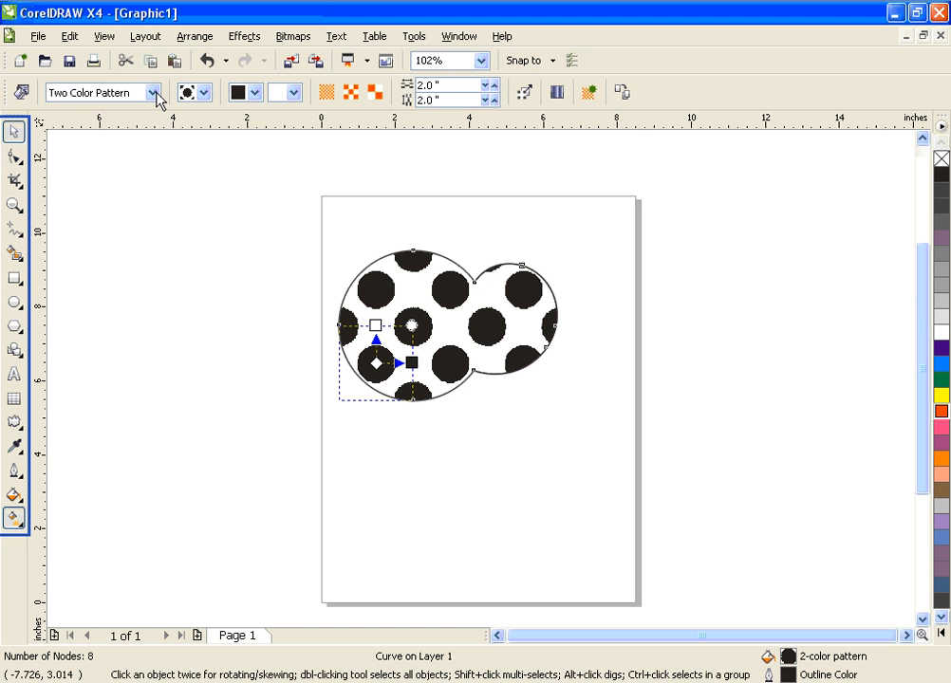
click(156, 94)
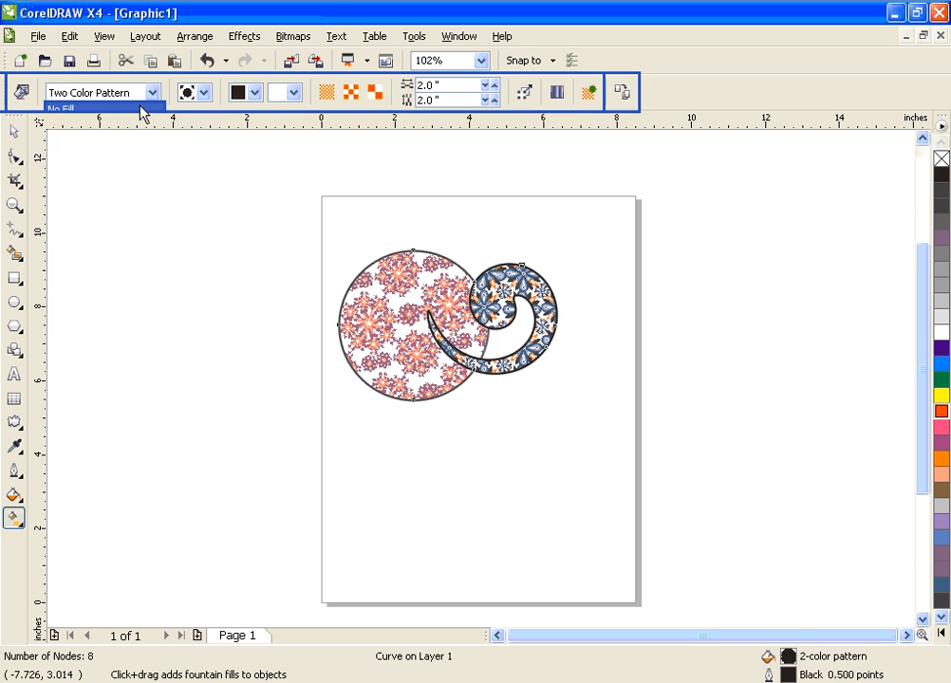
click(140, 109)
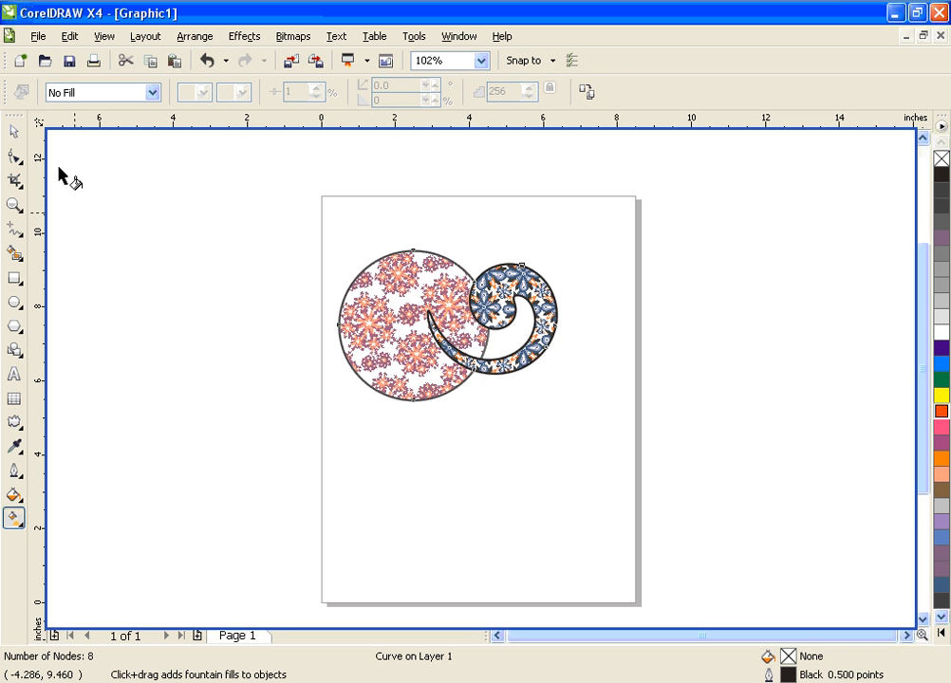
click(14, 130)
key(space)
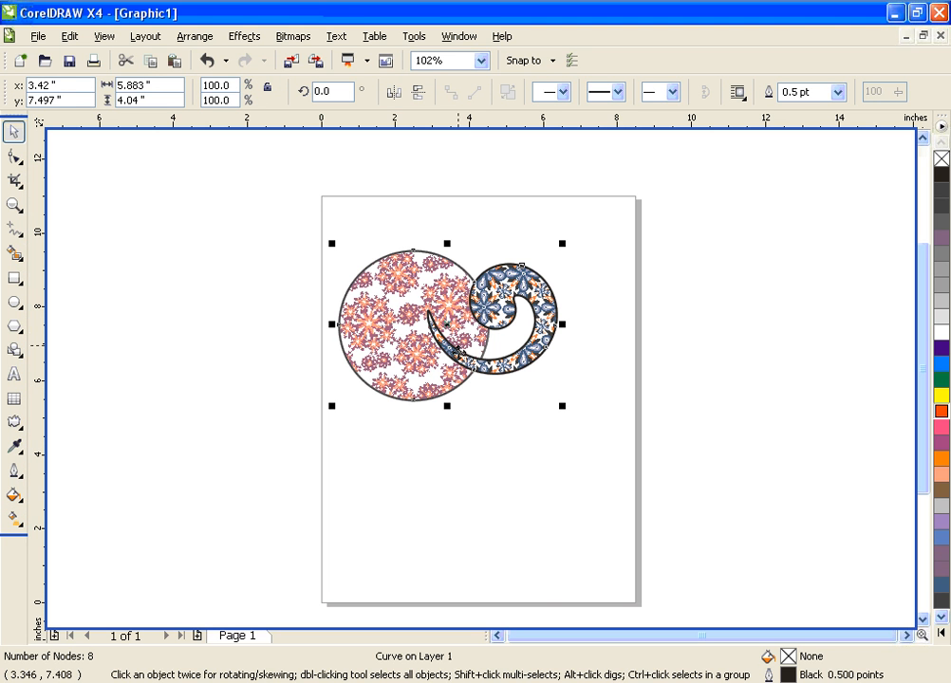
Step: Move the boundary outline about 1.9 inches right and 4.7 inches down, below the patterned shapes, and delete it
drag(446, 322, 463, 319)
drag(582, 413, 516, 499)
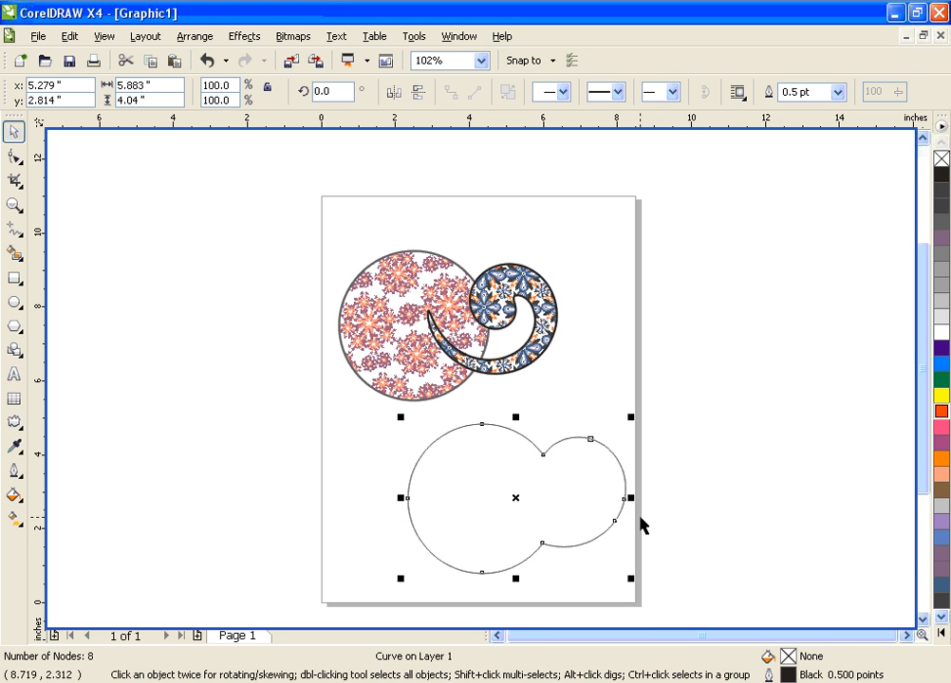
key(Delete)
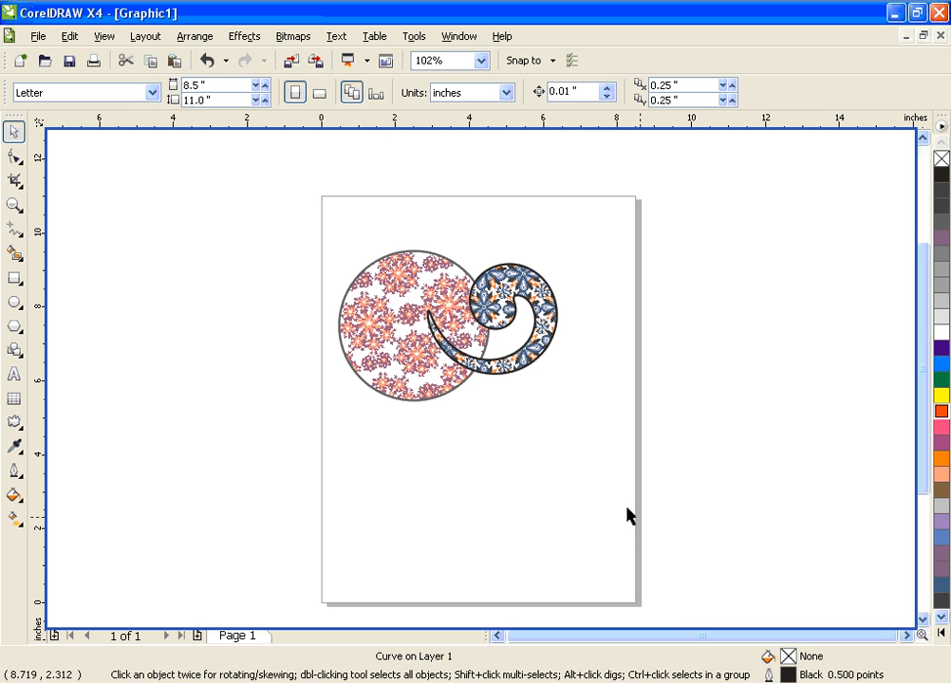
Step: Move the spiral about 0.6 inches right and 1.1 inches up so only its tail overlaps the circle, and select both shapes
click(549, 283)
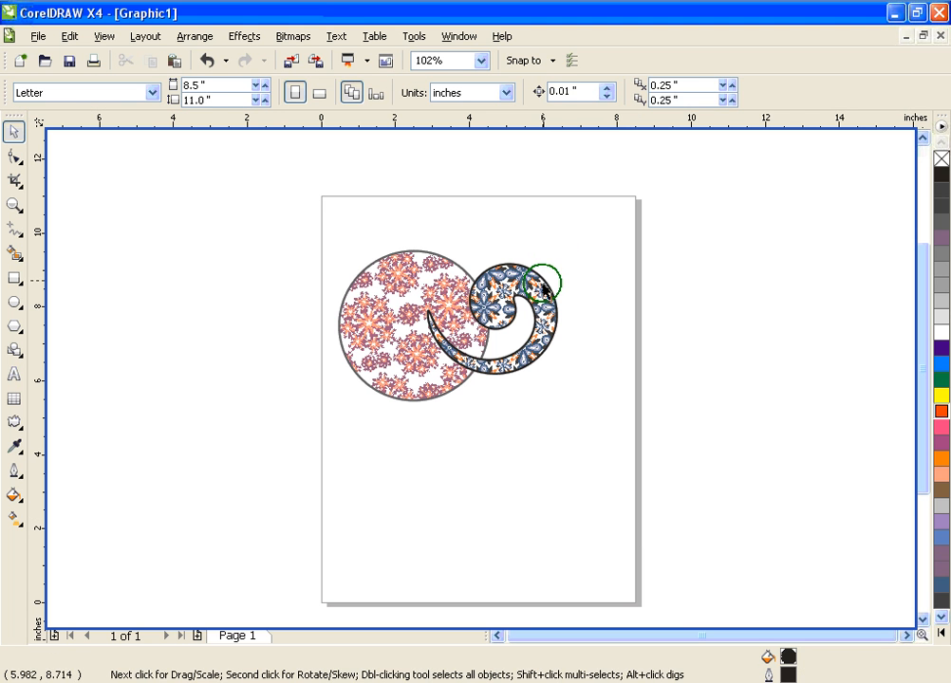
drag(549, 285, 570, 241)
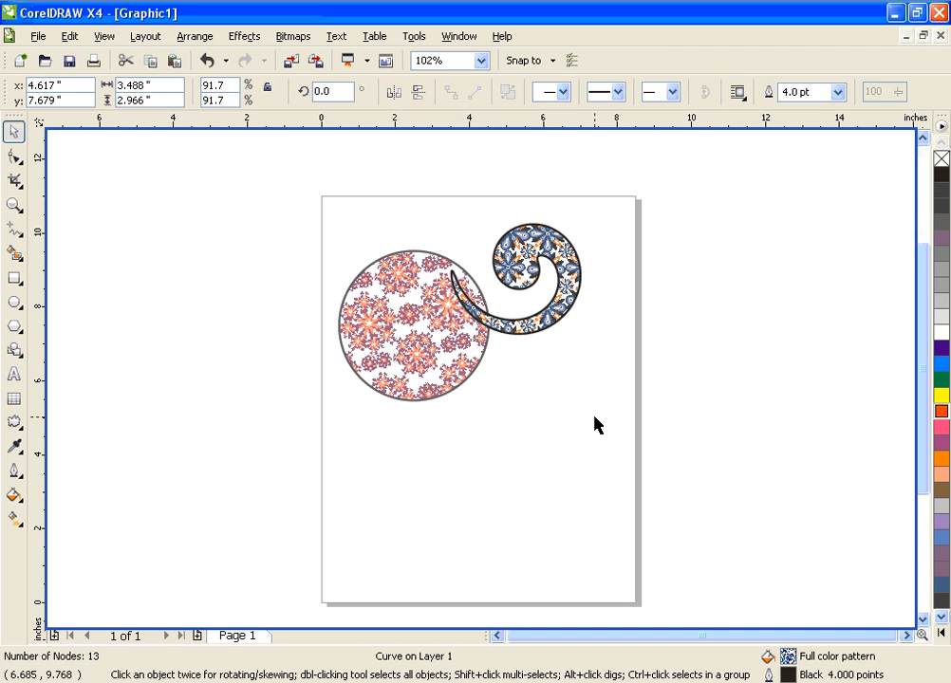
drag(288, 179, 667, 486)
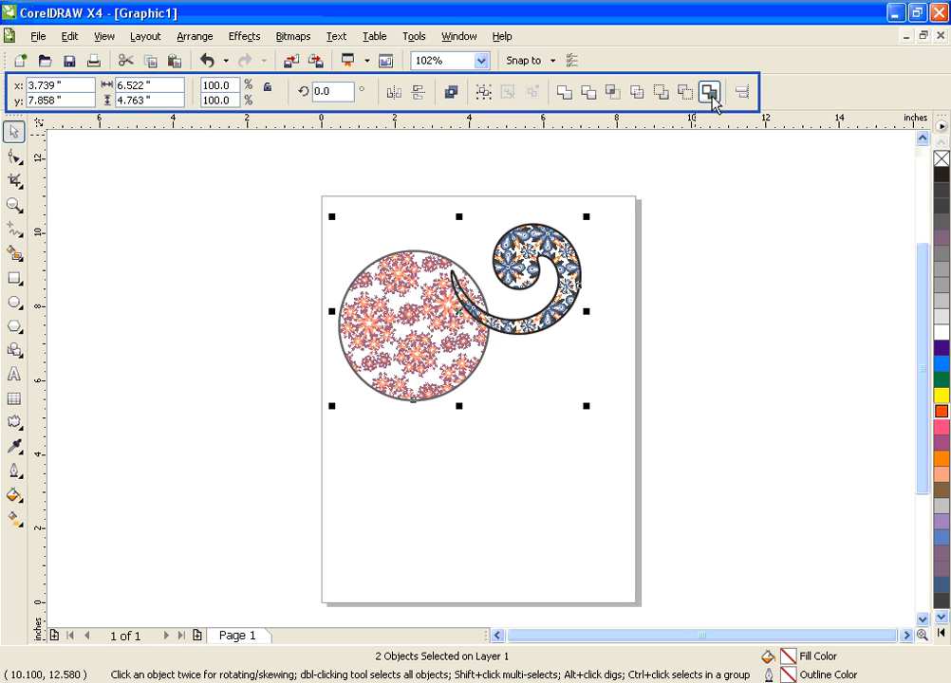
Step: Create a boundary around the circle and the repositioned spiral, and remove its pattern by choosing No Fill
click(709, 92)
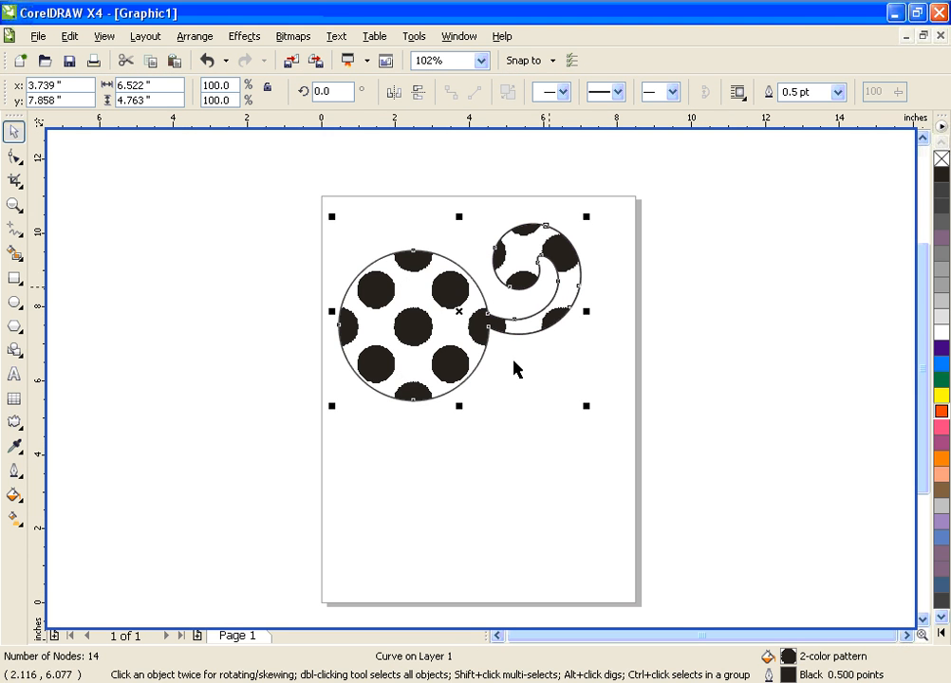
click(14, 518)
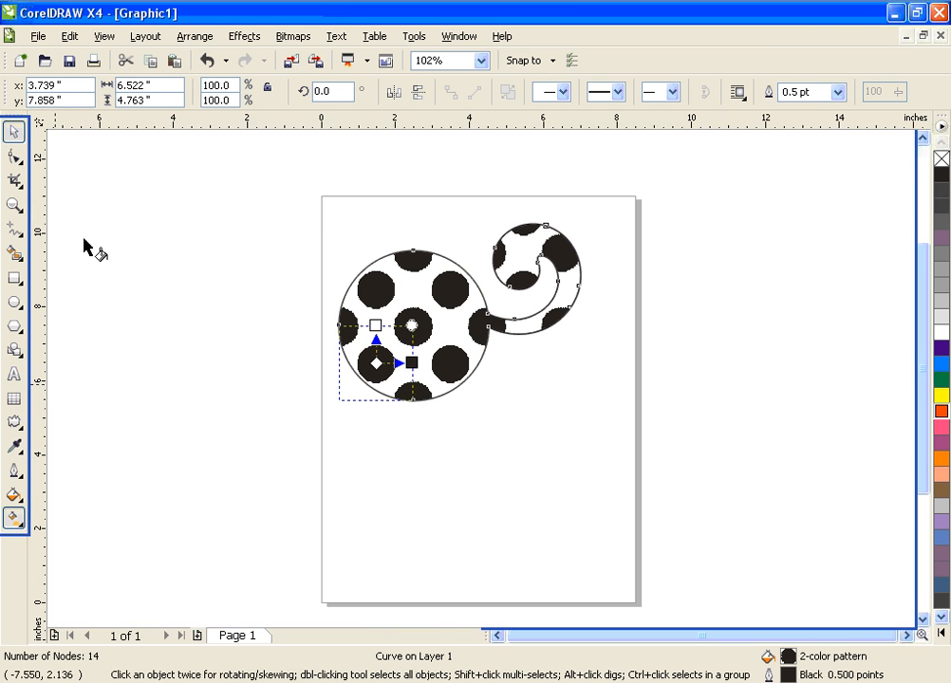
click(152, 92)
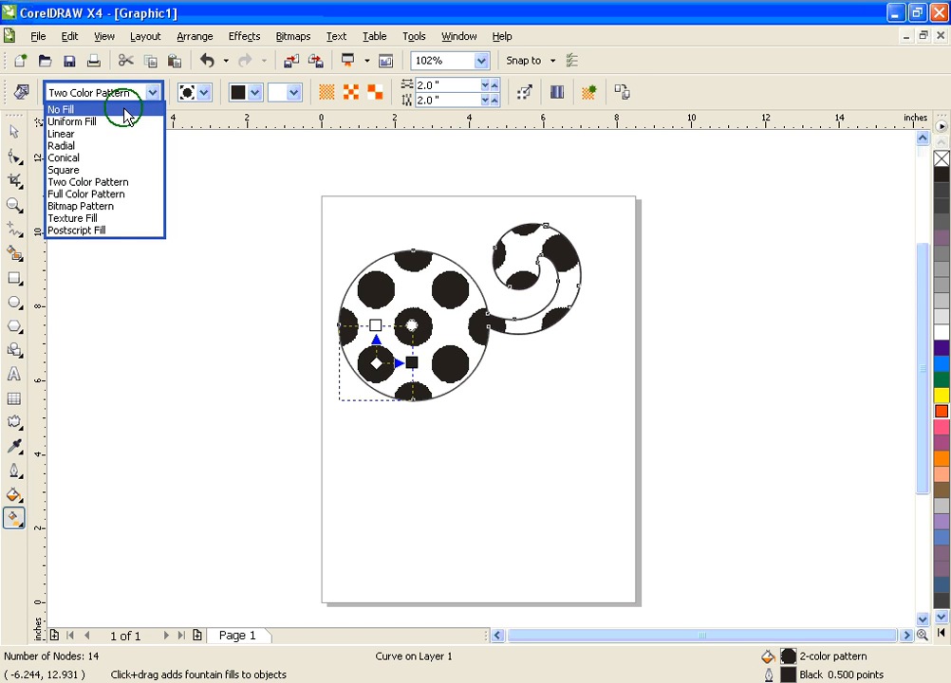
click(129, 109)
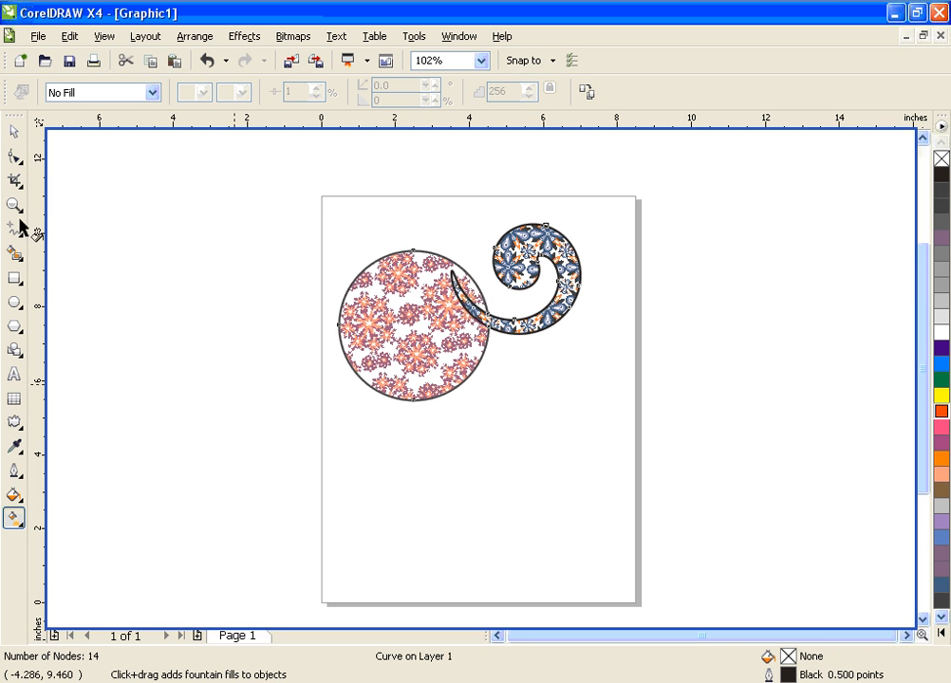
click(14, 130)
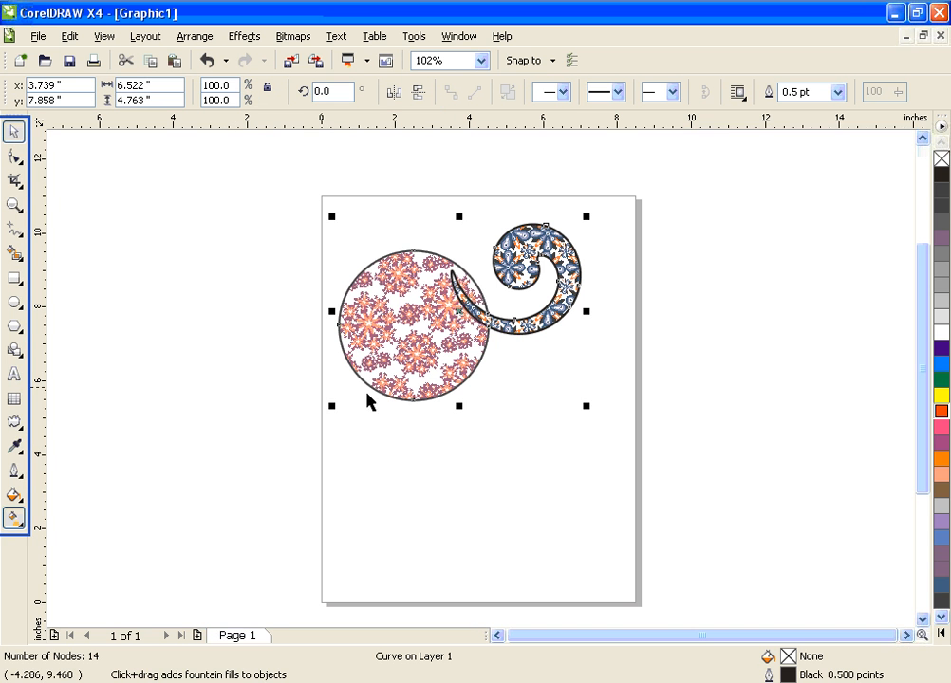
Step: Move the unfilled boundary outline about 1.1 inches right and 4.8 inches down, and fill it with green
drag(459, 316, 501, 492)
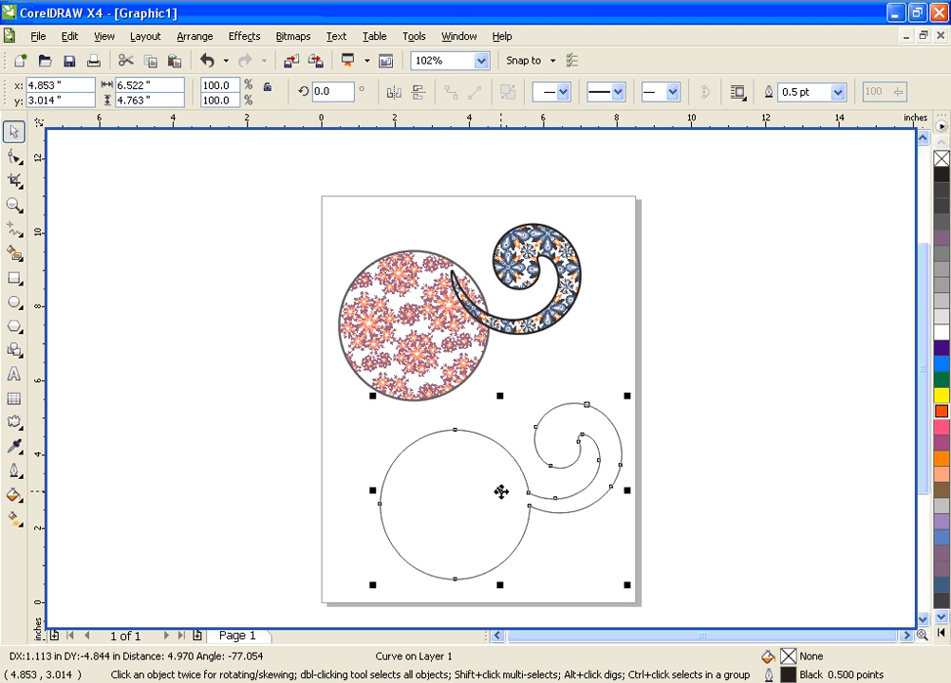
click(720, 402)
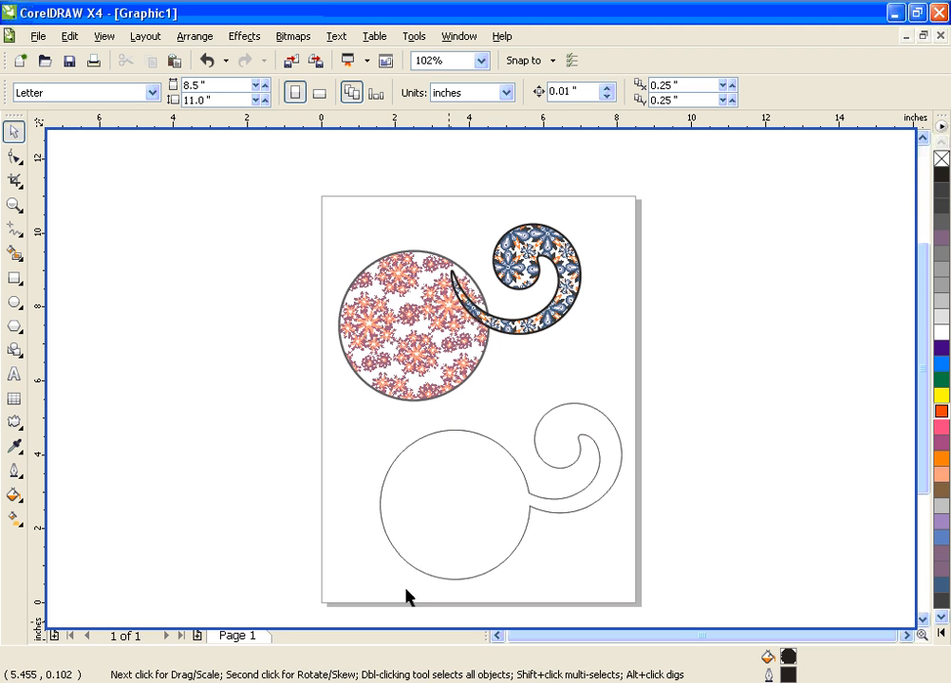
click(597, 448)
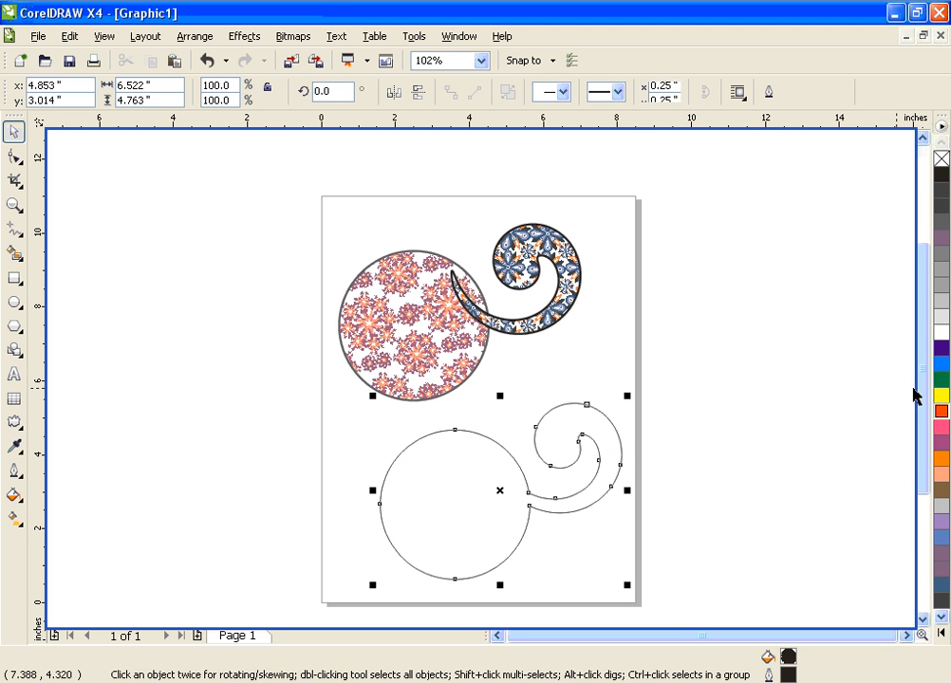
click(942, 381)
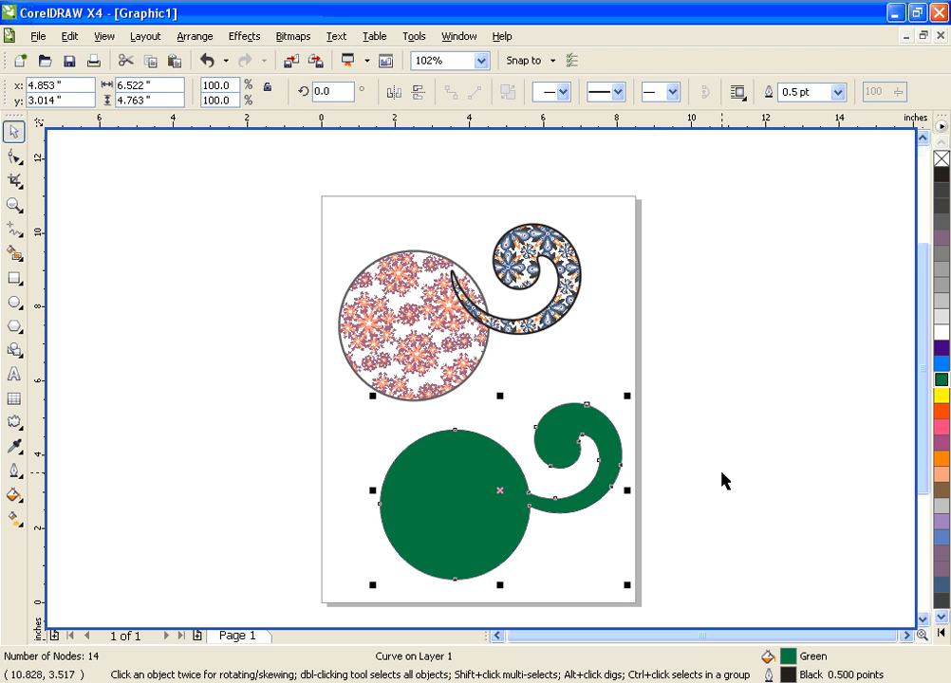
Step: Delete the green boundary shape and select the patterned circle and spiral again
key(Delete)
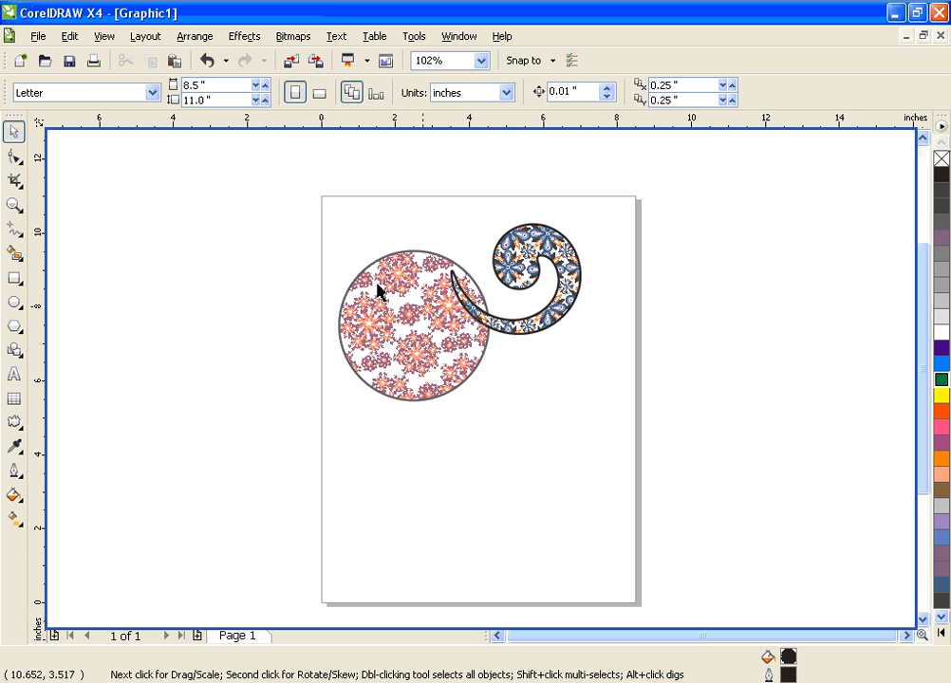
drag(262, 153, 665, 481)
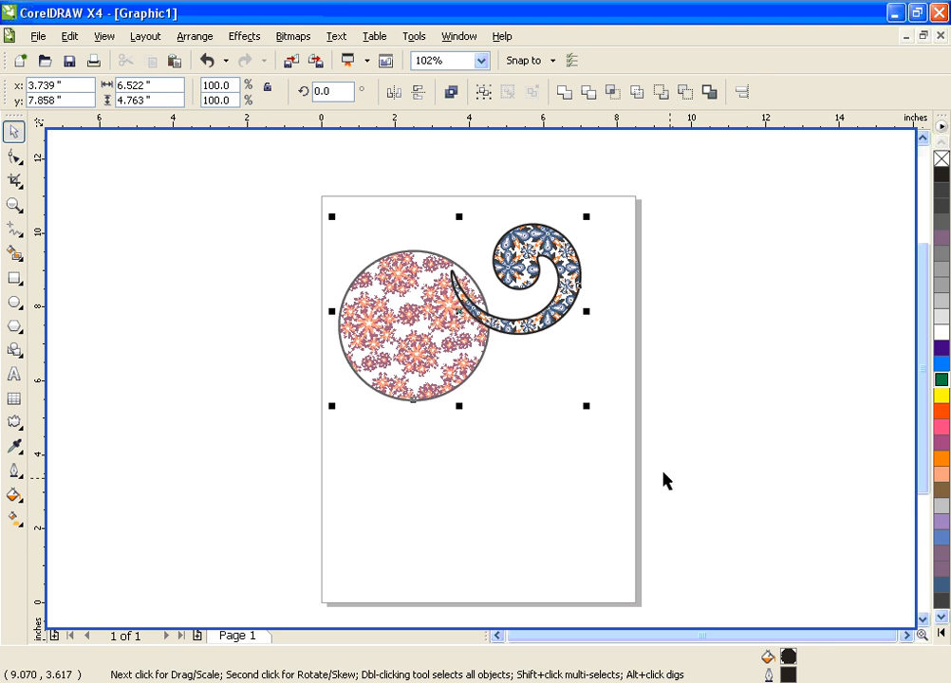